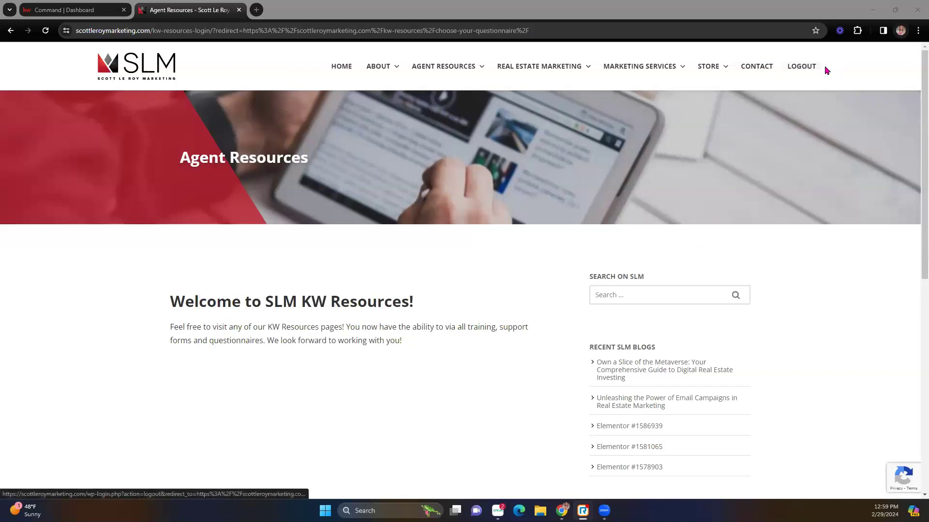
- Open Agent Resources' Free Templates page and scroll to the Listing Postcards templates
mouse_move(441, 75)
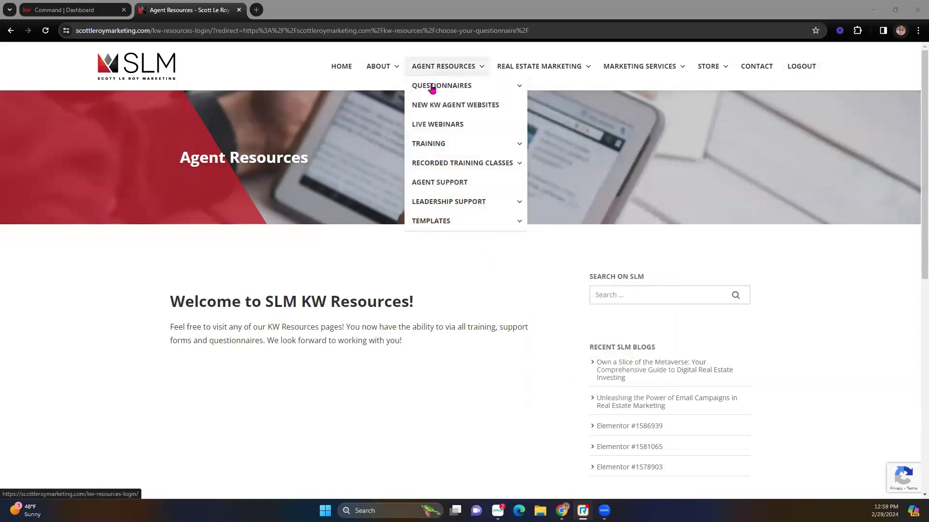
mouse_move(436, 224)
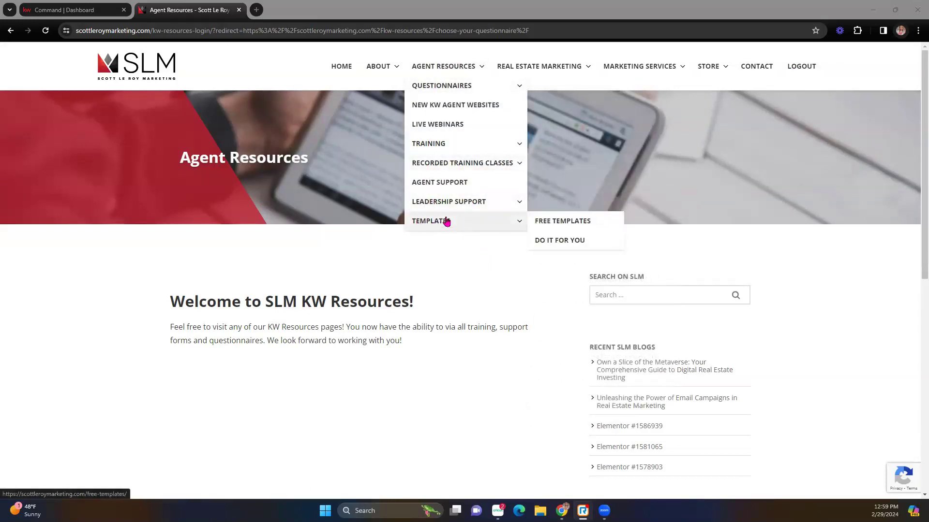
click(577, 221)
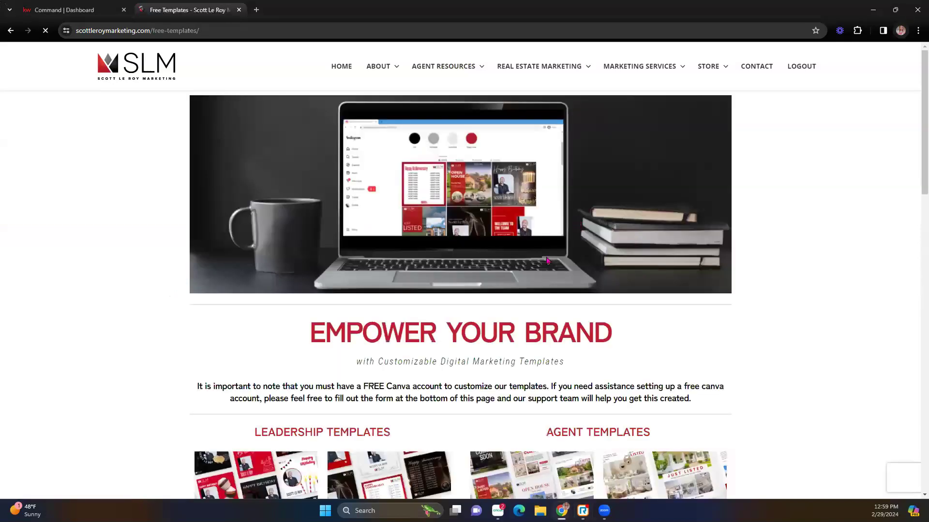
scroll(280, 347, down, 1)
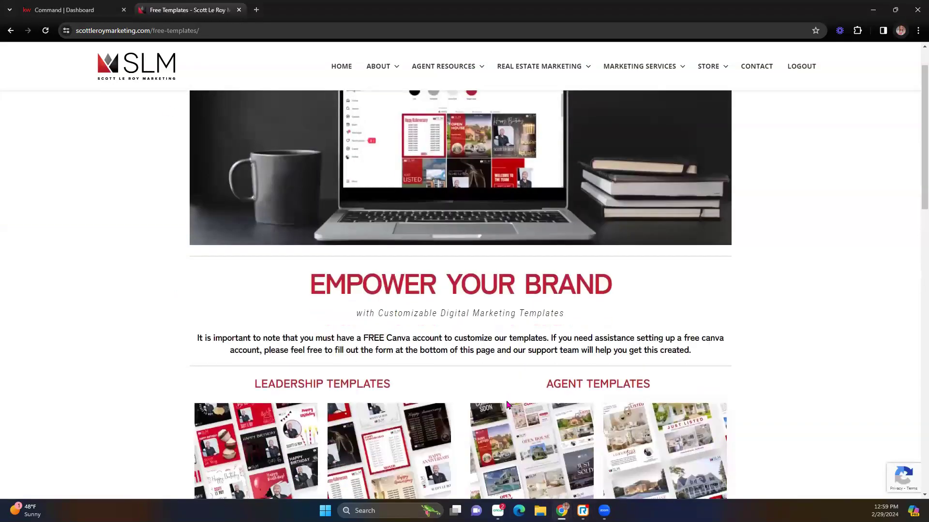
scroll(509, 404, down, 4)
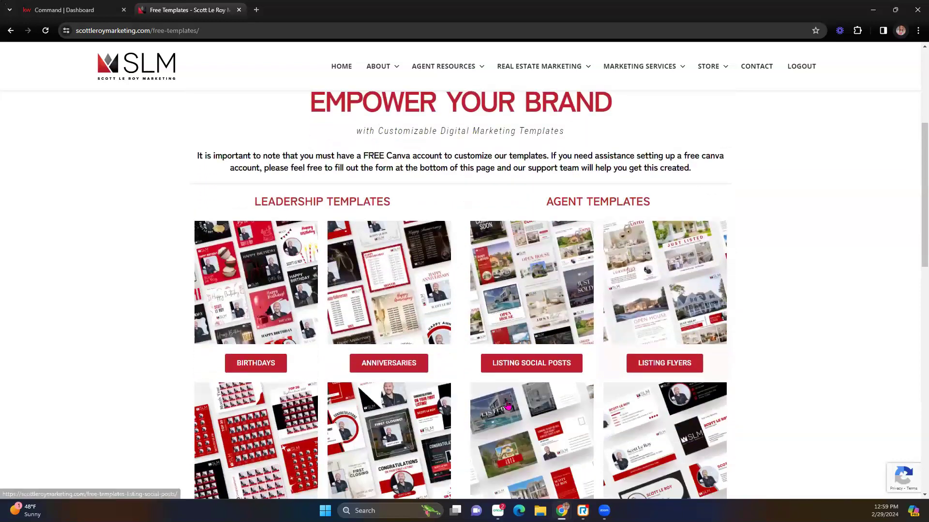
scroll(493, 480, down, 1)
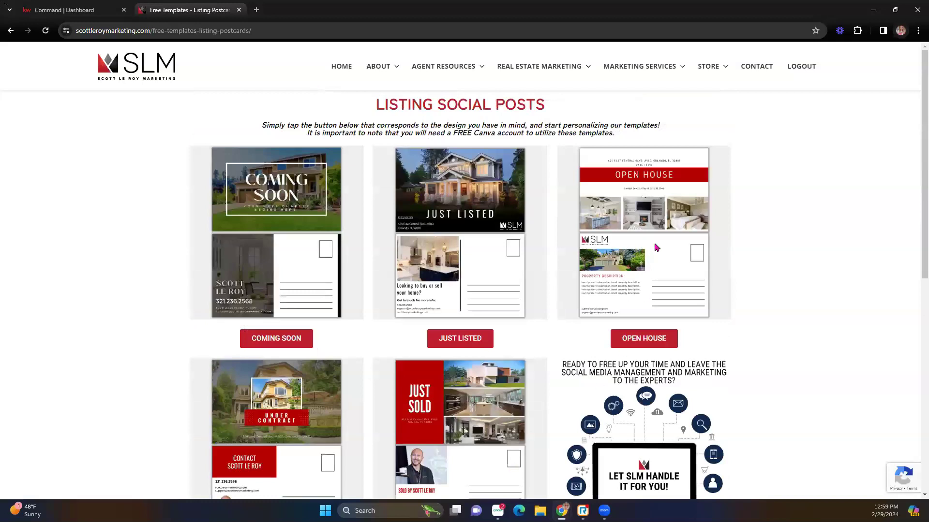
scroll(390, 366, down, 1)
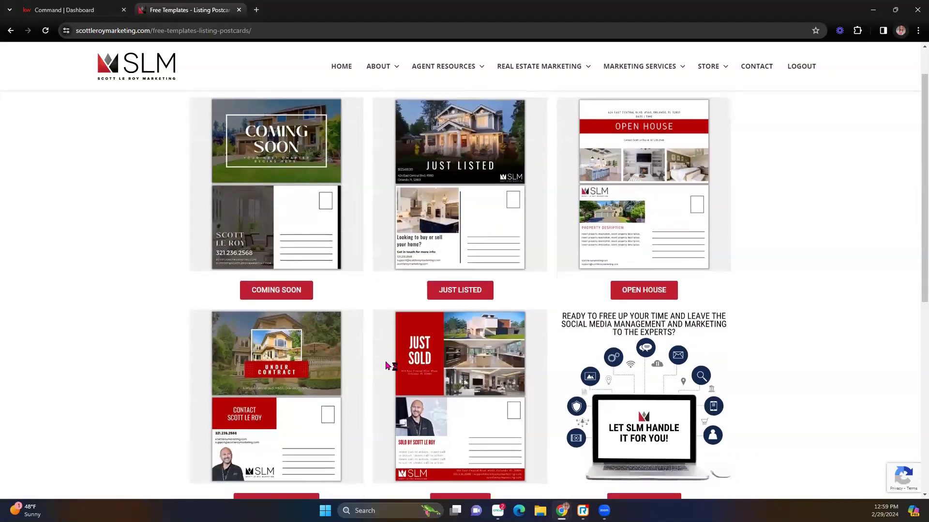
scroll(303, 320, up, 1)
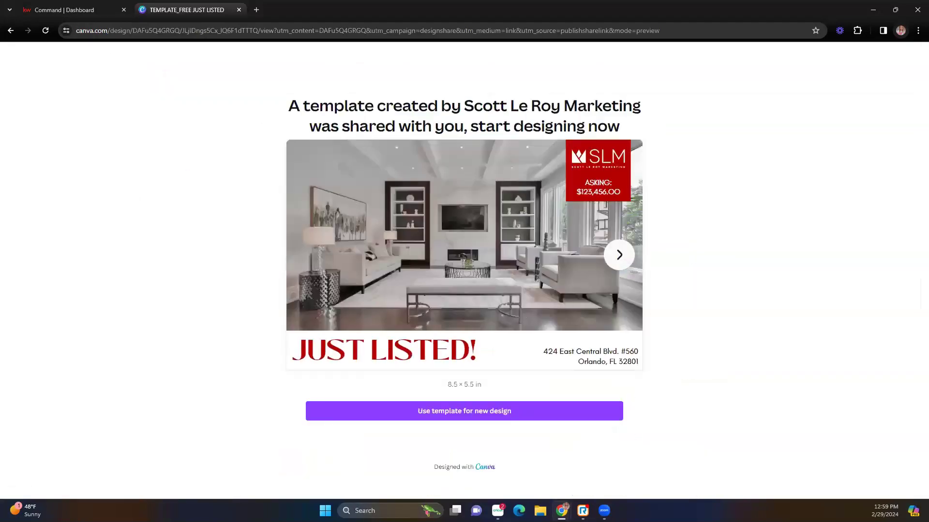
- Open the Just Listed template, page through its Canva preview, and start a new design from it
click(11, 31)
click(628, 256)
click(629, 256)
click(631, 259)
click(630, 260)
click(630, 260)
click(630, 259)
click(630, 260)
click(631, 260)
click(630, 260)
click(630, 259)
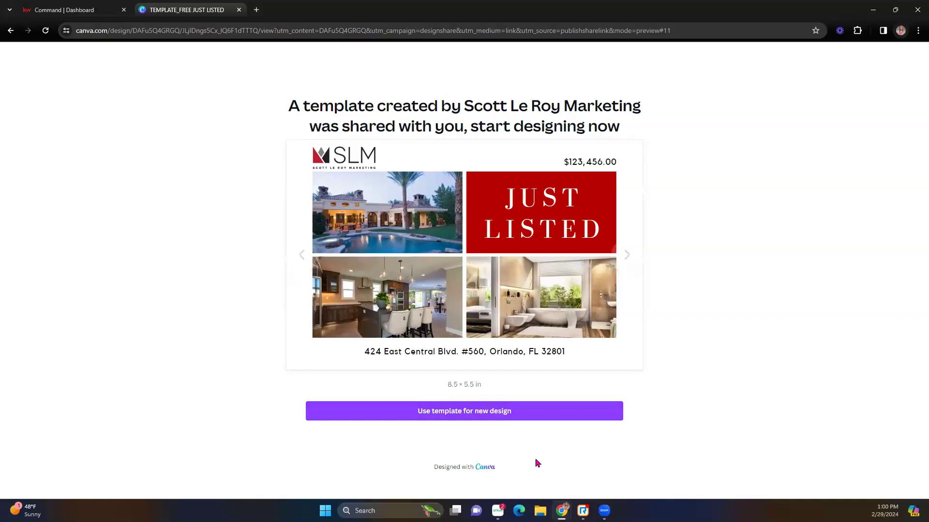
click(479, 416)
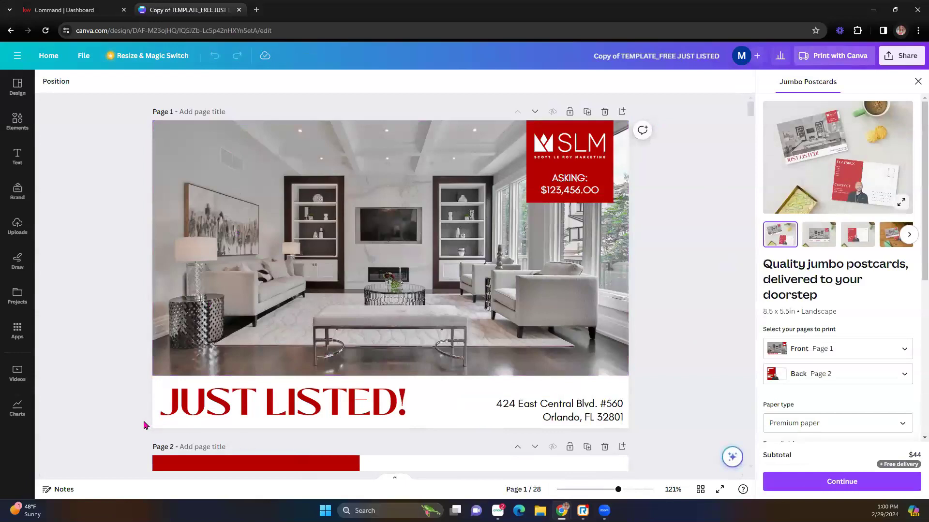
- Scroll down to Page 9 and select the house photo under the JUST LISTED banner
scroll(143, 425, down, 14)
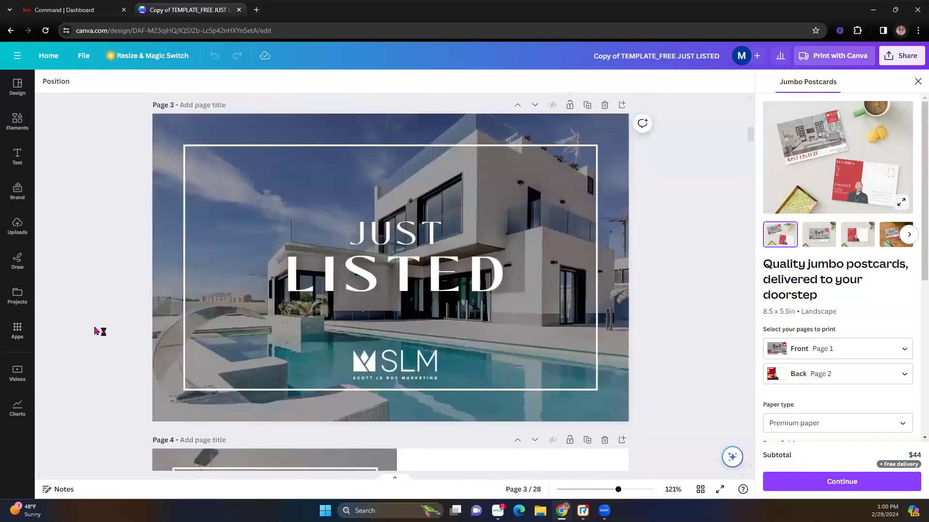
scroll(100, 331, down, 15)
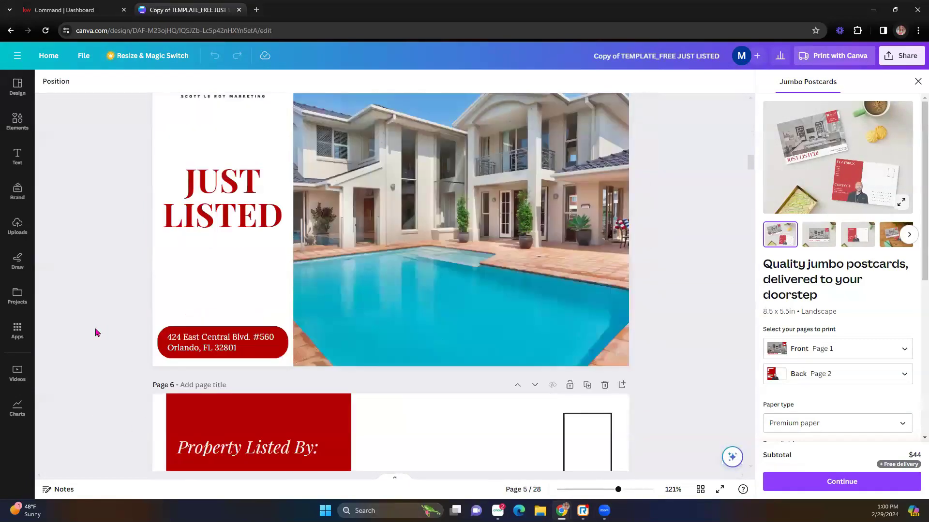
scroll(97, 332, down, 10)
scroll(97, 332, down, 11)
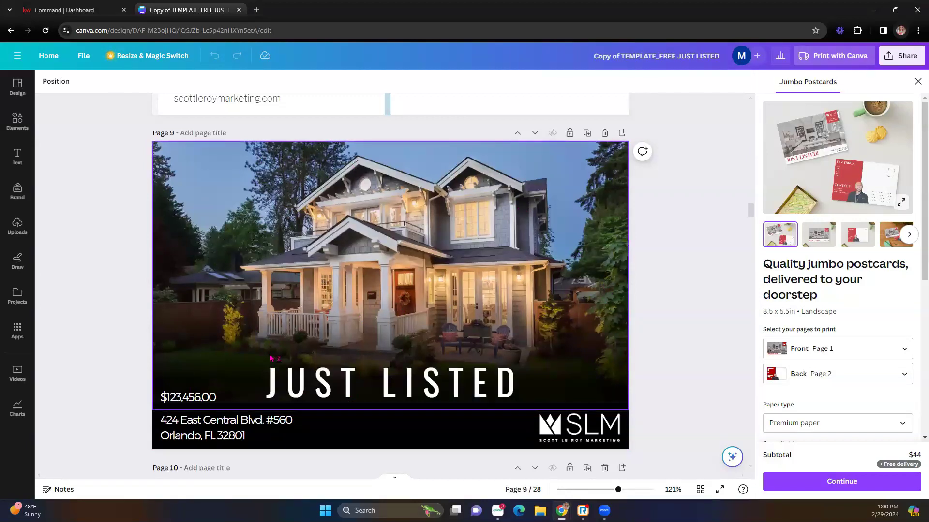
click(305, 237)
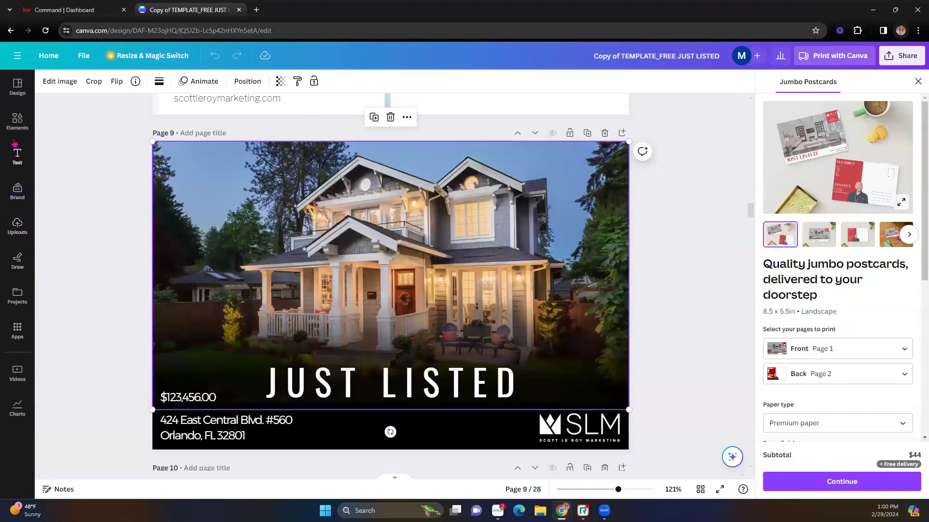
- Search Canva Elements for 'modern house interior' and browse the results
click(18, 120)
click(112, 87)
text(house inter)
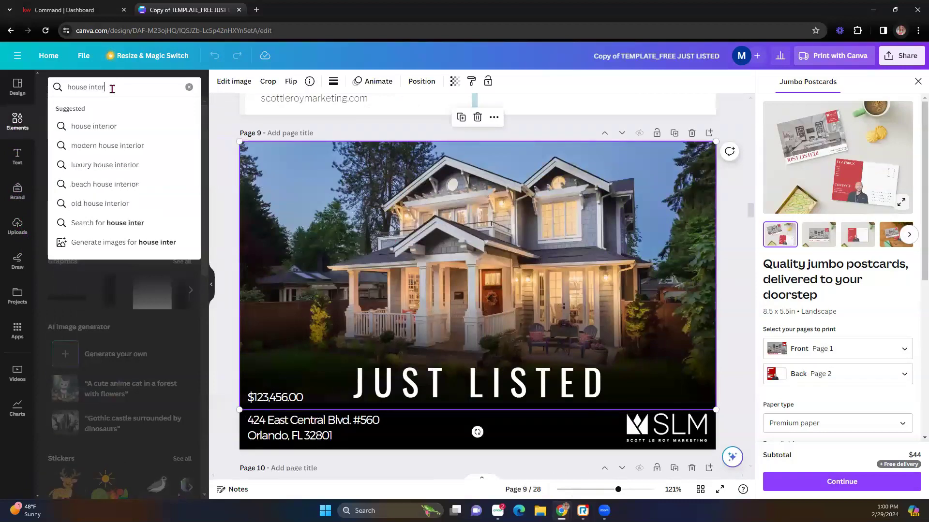
click(133, 150)
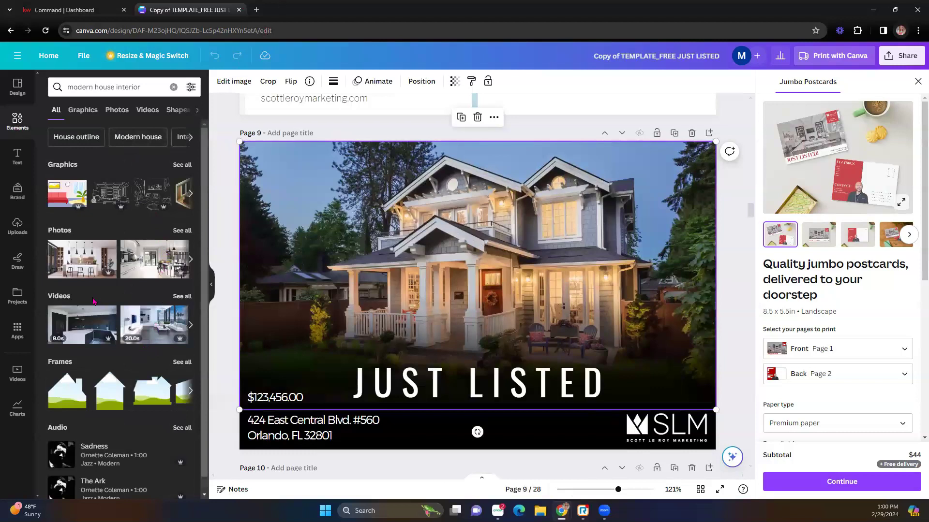
scroll(145, 305, down, 1)
click(190, 311)
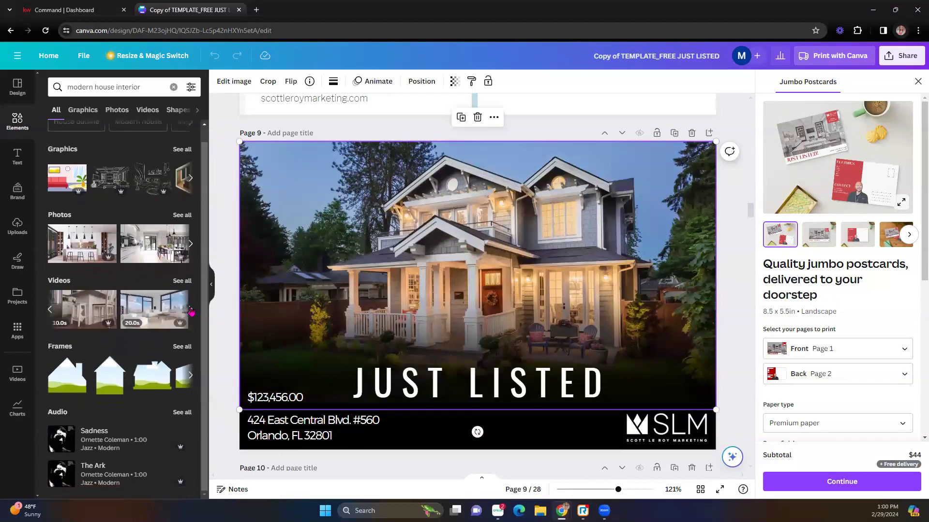
scroll(330, 351, down, 3)
scroll(355, 264, down, 3)
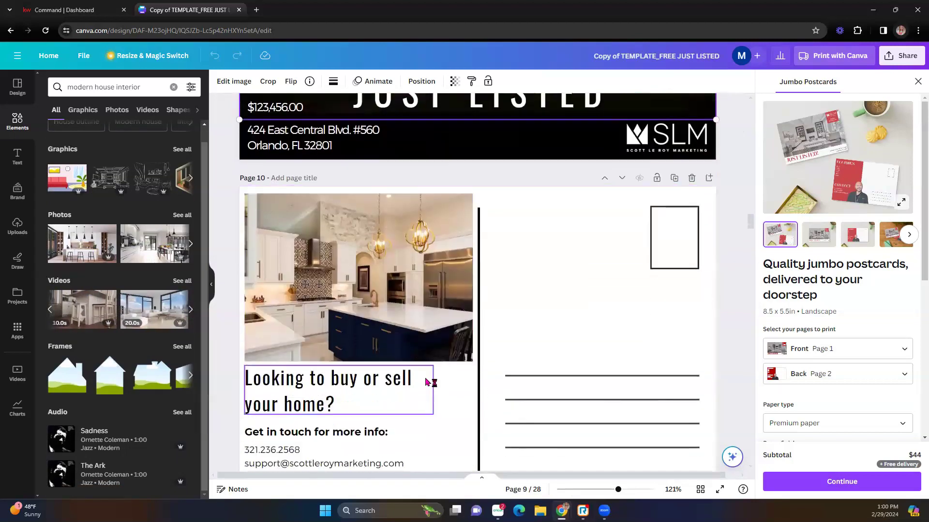
click(354, 263)
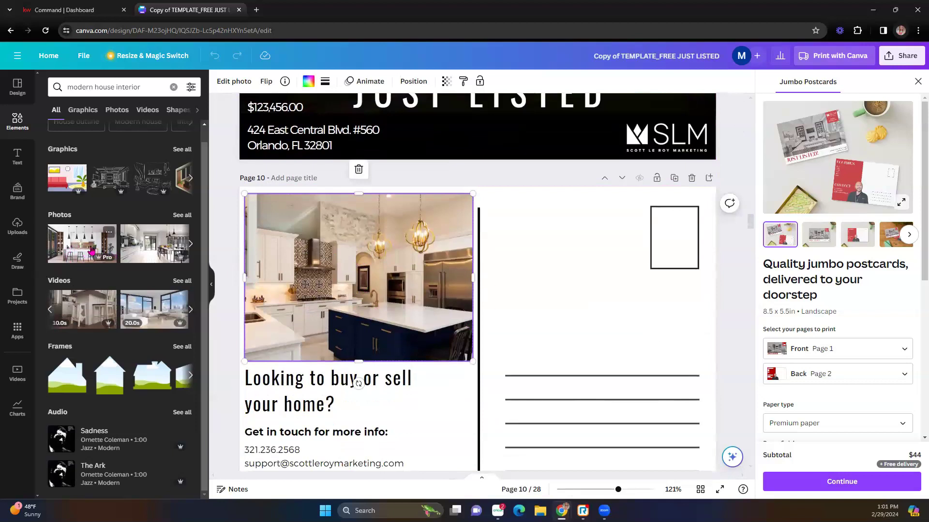
- Replace Page 10's kitchen photo with a bright kitchen photo with navy cabinets
click(190, 244)
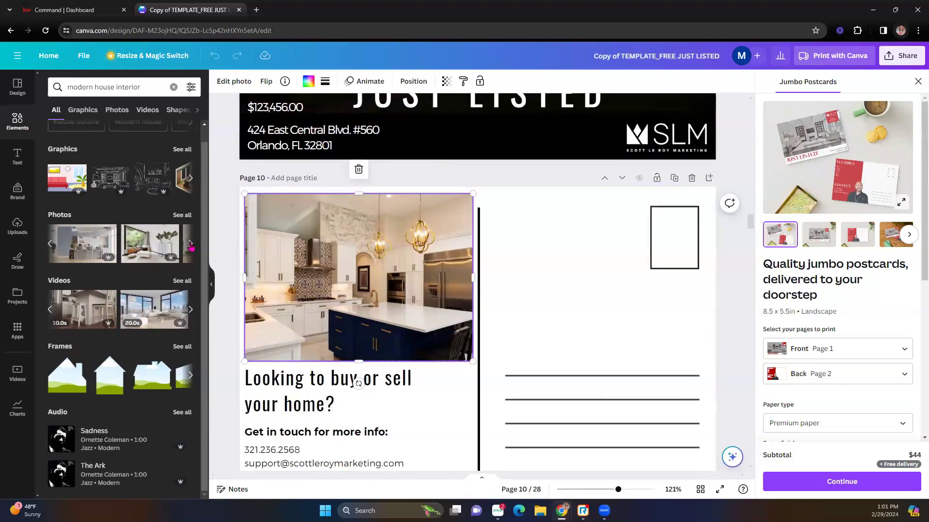
click(190, 245)
click(191, 246)
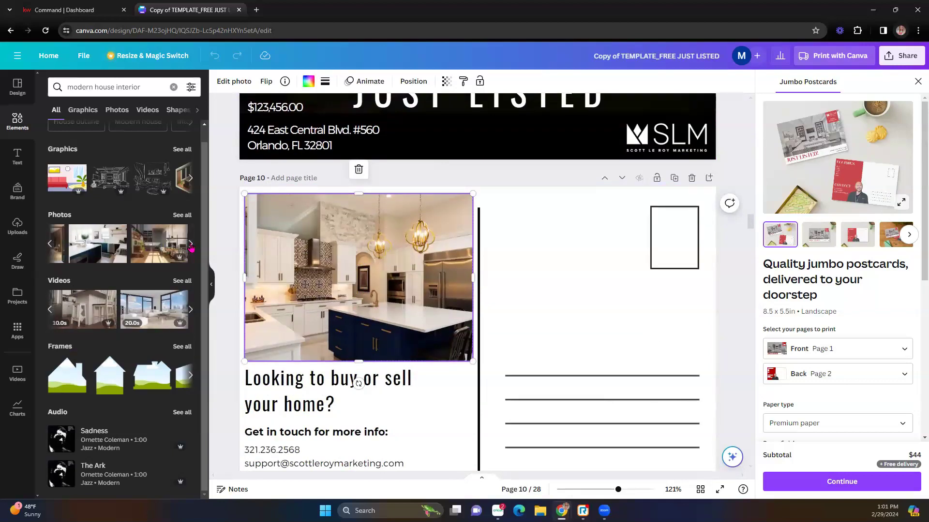
click(190, 246)
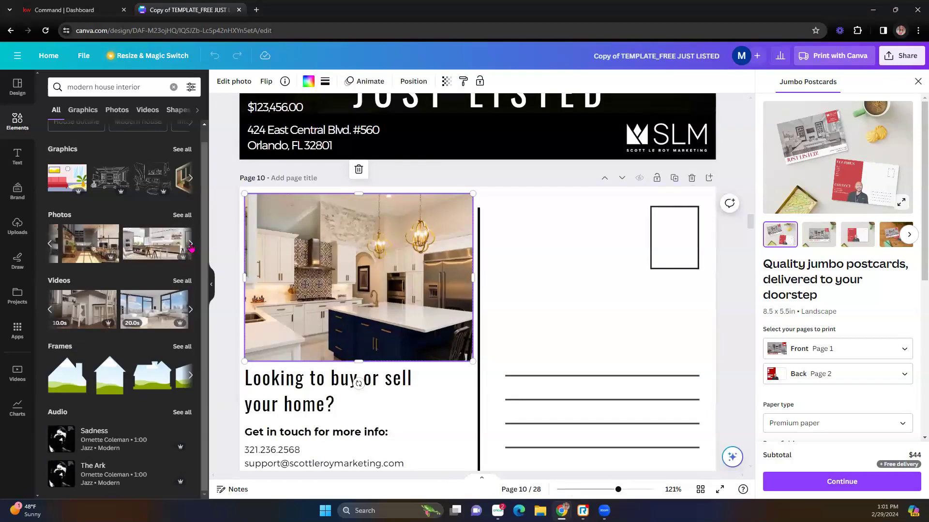
click(48, 245)
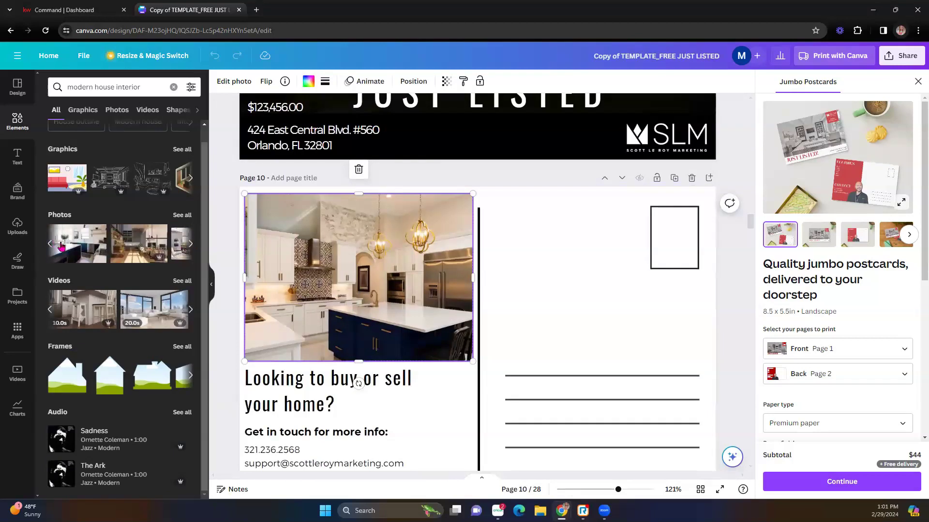
drag(73, 247, 306, 290)
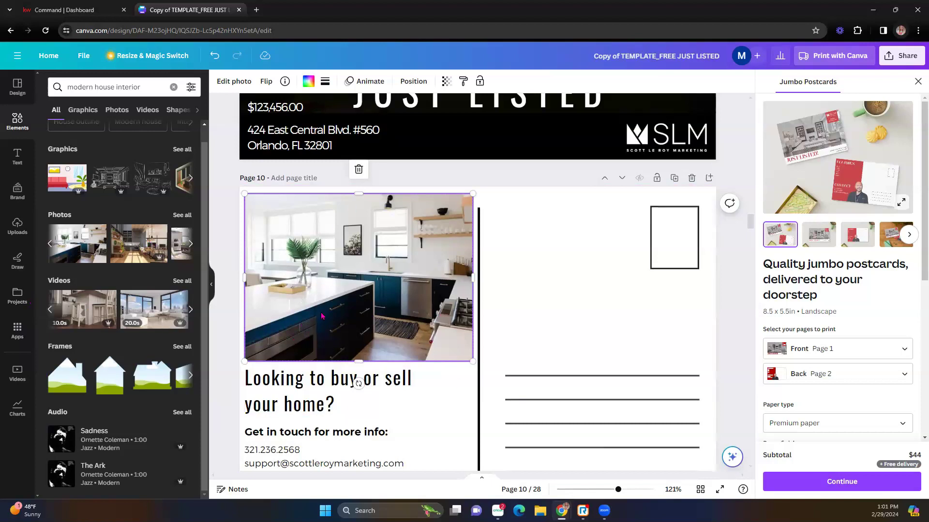
scroll(356, 379, down, 1)
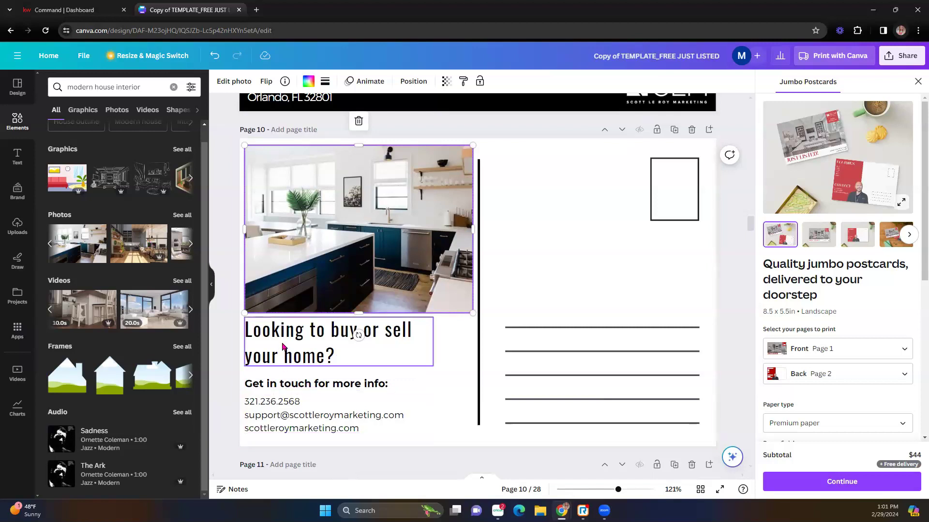
scroll(312, 369, up, 5)
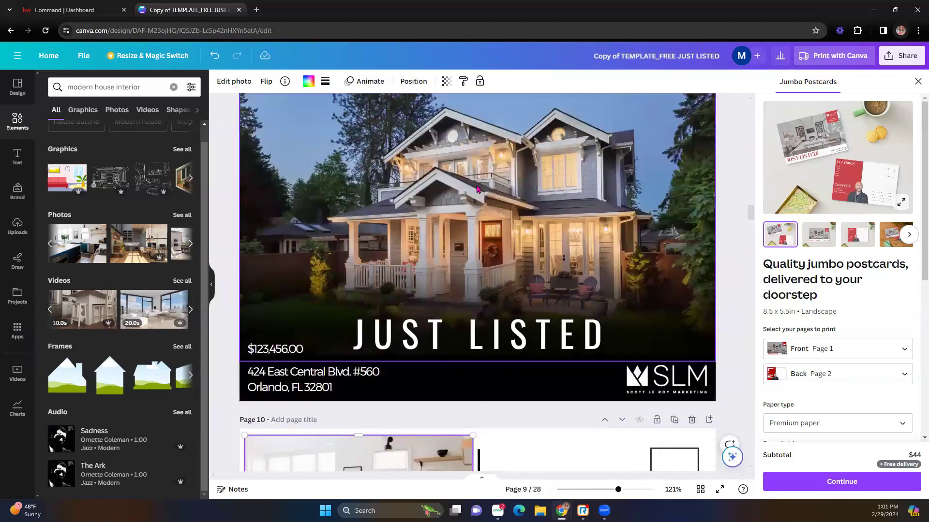
click(477, 189)
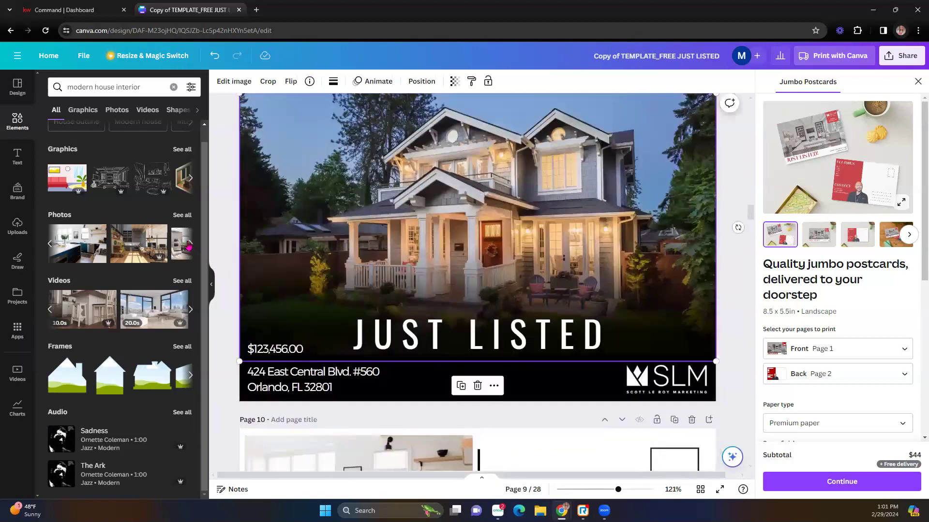
- Change the element search to 'modern house exterior' and place a modern white house photo on the postcard
double_click(120, 87)
text(exter)
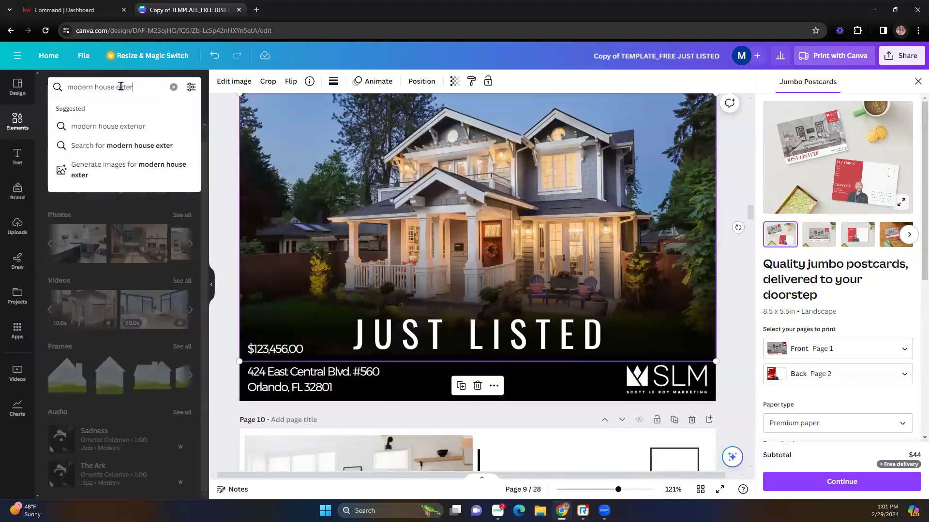
click(107, 125)
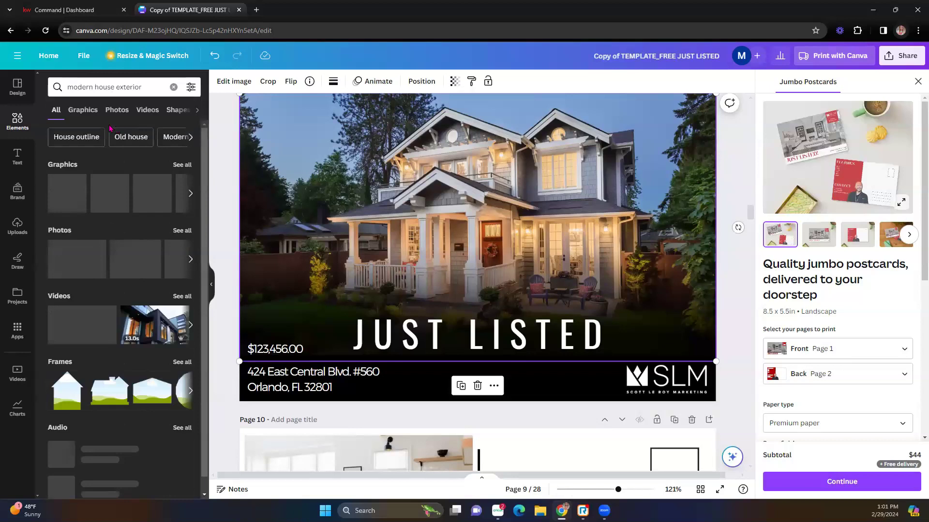
click(191, 265)
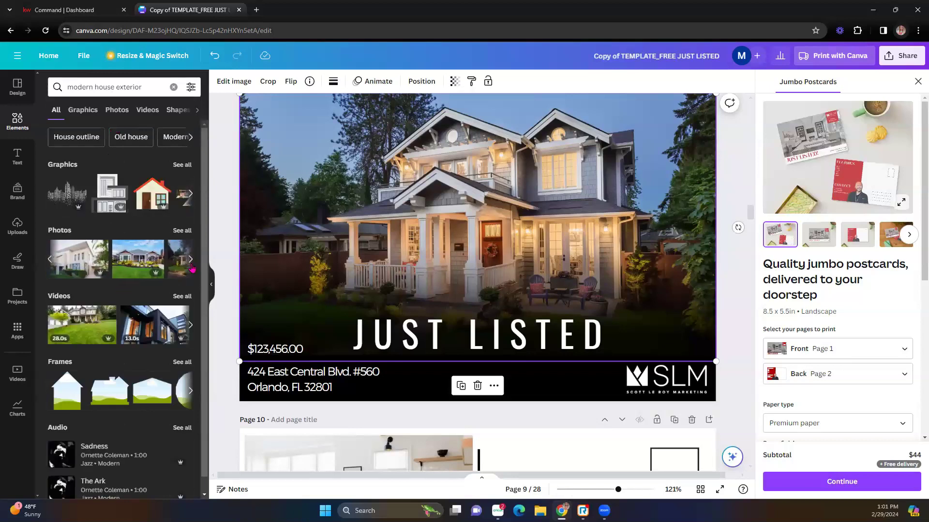
drag(139, 265, 121, 278)
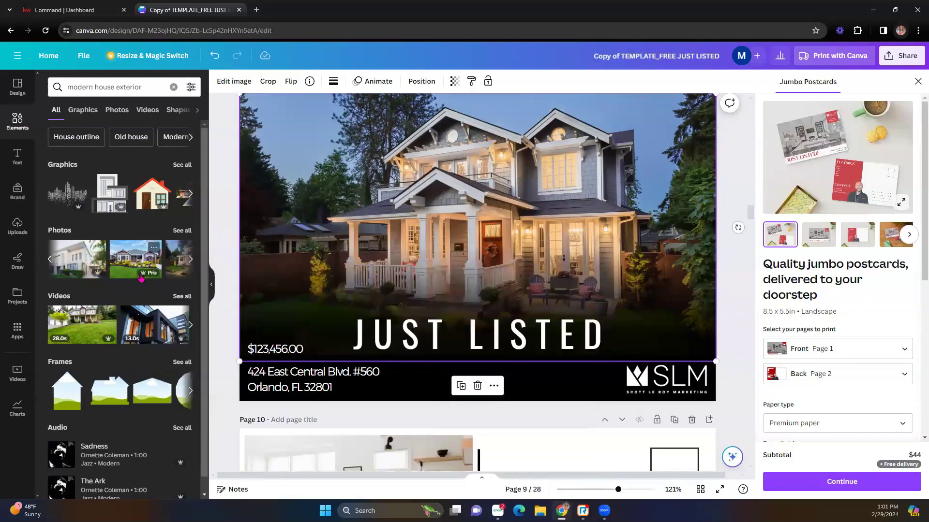
click(191, 265)
drag(138, 269, 318, 266)
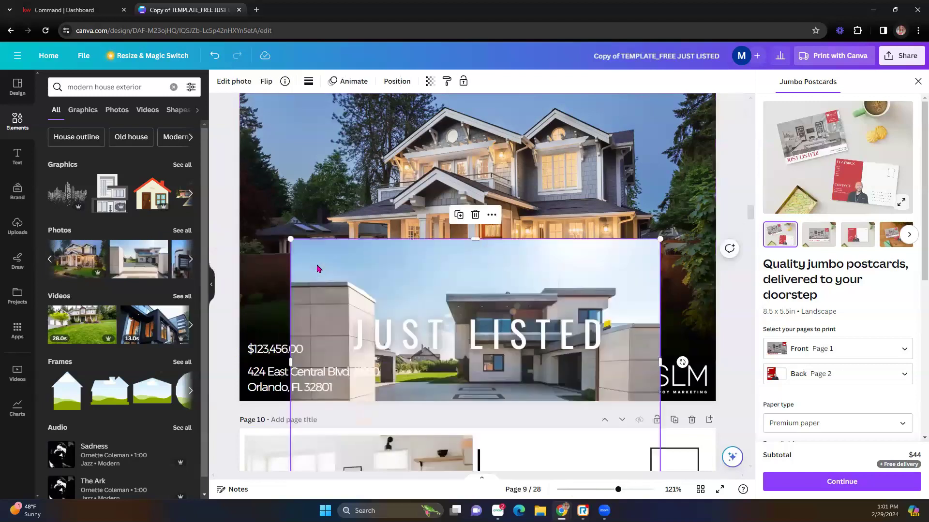
drag(426, 304, 317, 259)
- Remove the modern house photo and undo the swap, keeping the original craftsman house image
key(Delete)
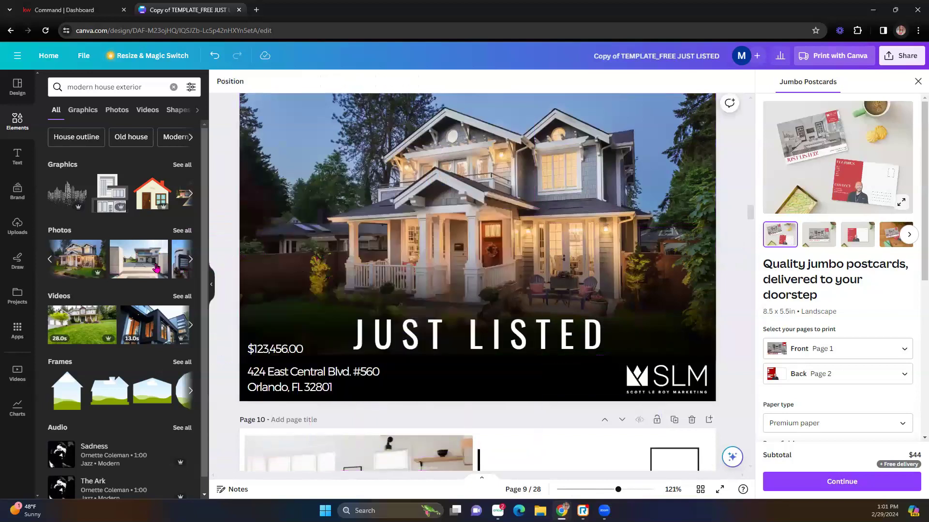
drag(139, 266, 250, 215)
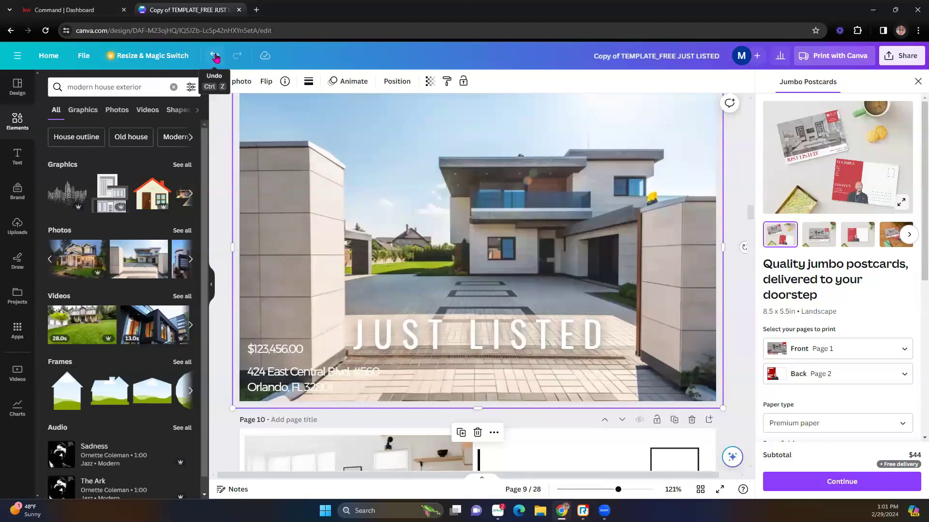
click(215, 56)
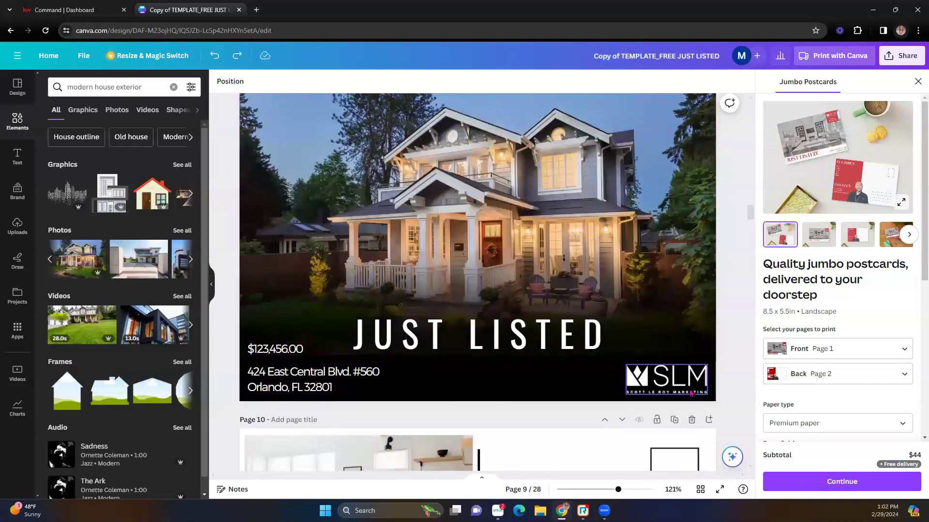
scroll(692, 394, down, 5)
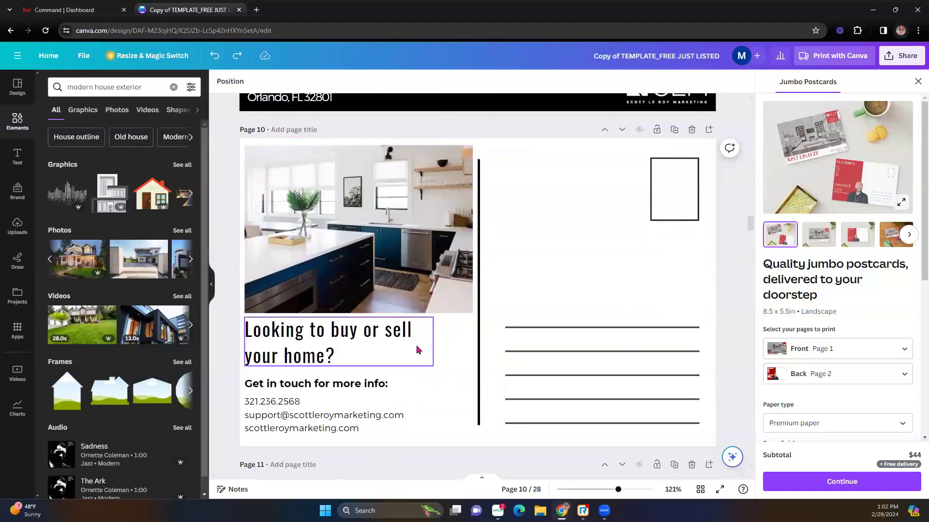
scroll(399, 350, up, 5)
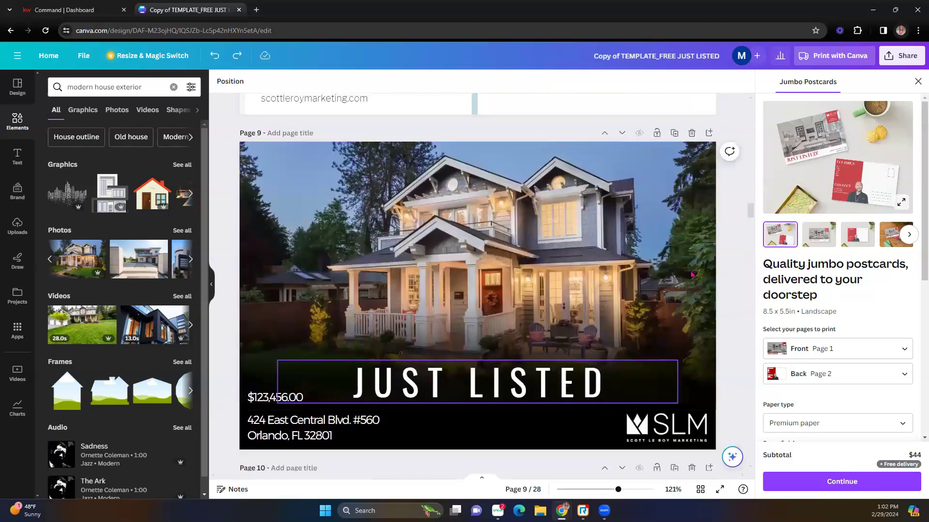
scroll(450, 340, down, 1)
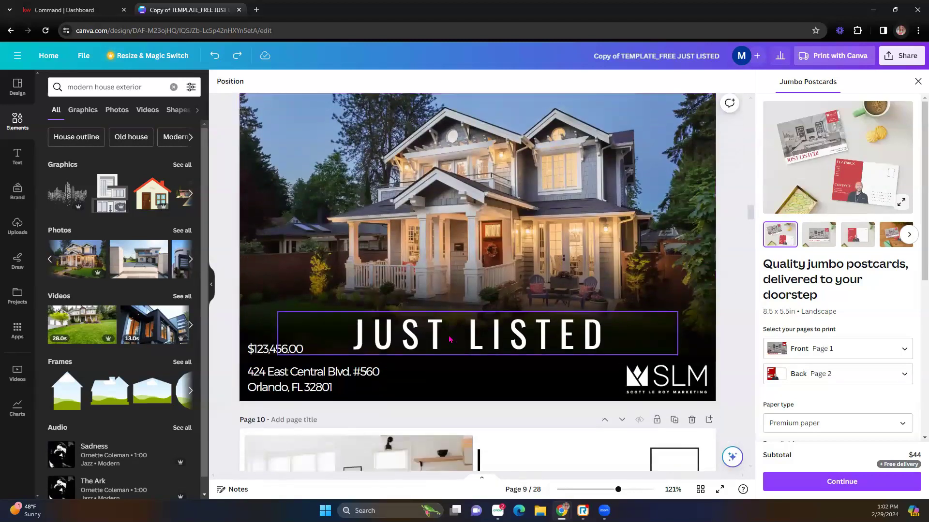
scroll(450, 334, up, 1)
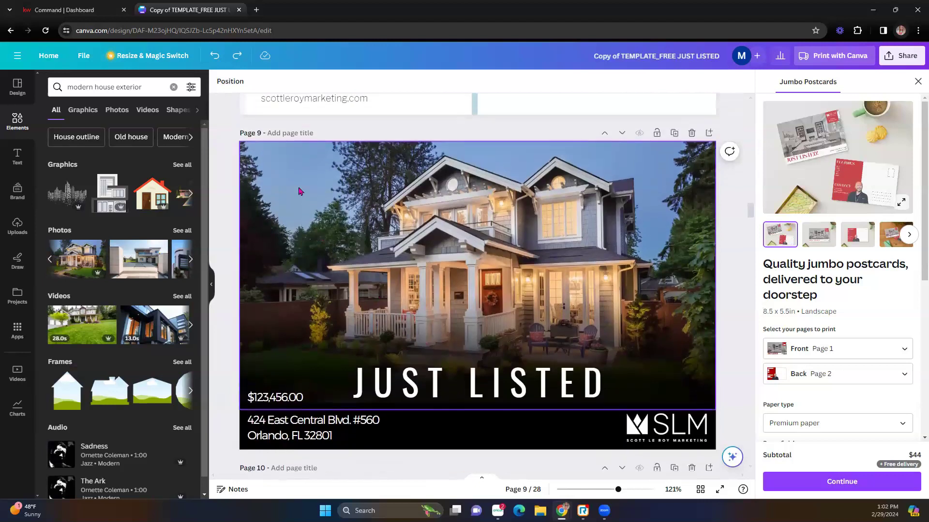
scroll(486, 269, down, 4)
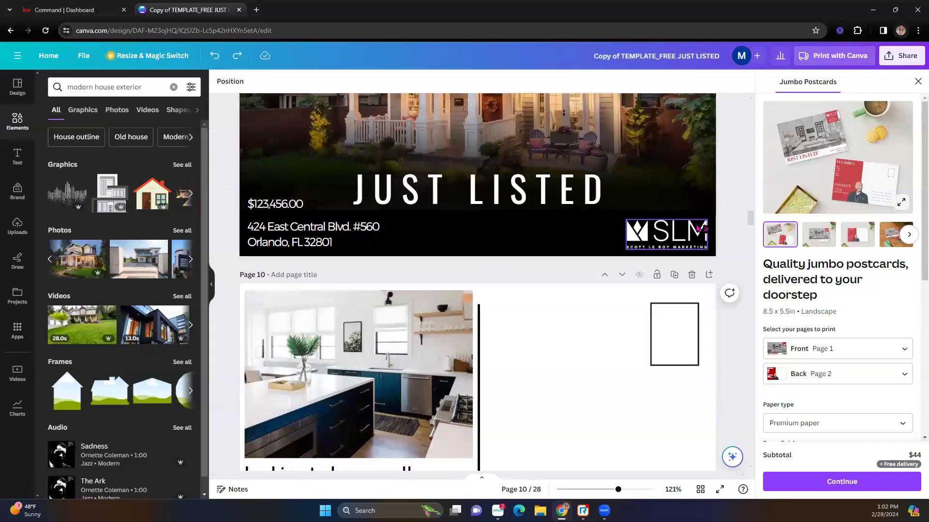
- Download postcard pages 9 and 10 as PNG files
click(909, 64)
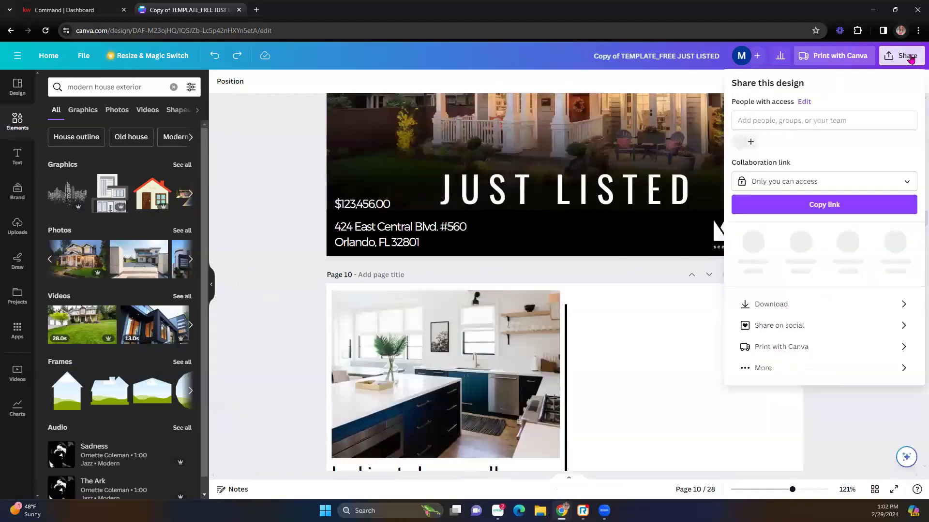
click(783, 301)
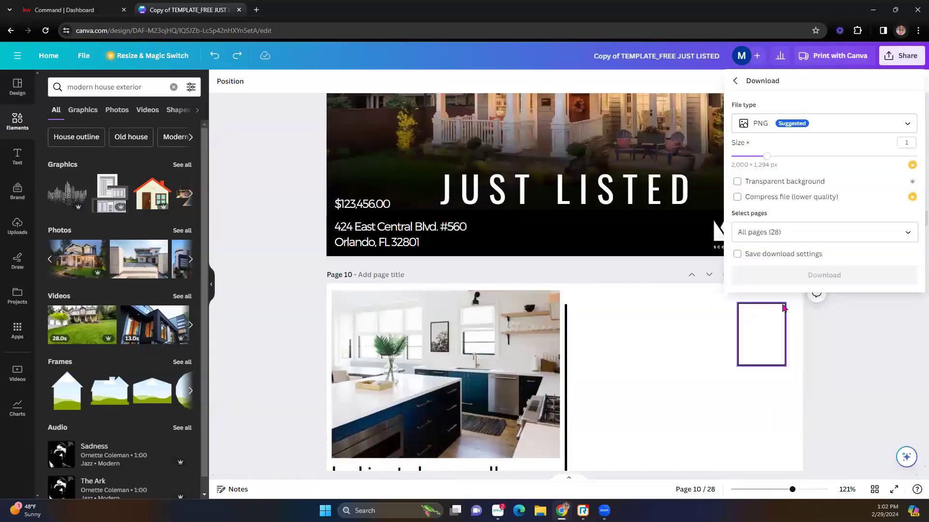
click(897, 233)
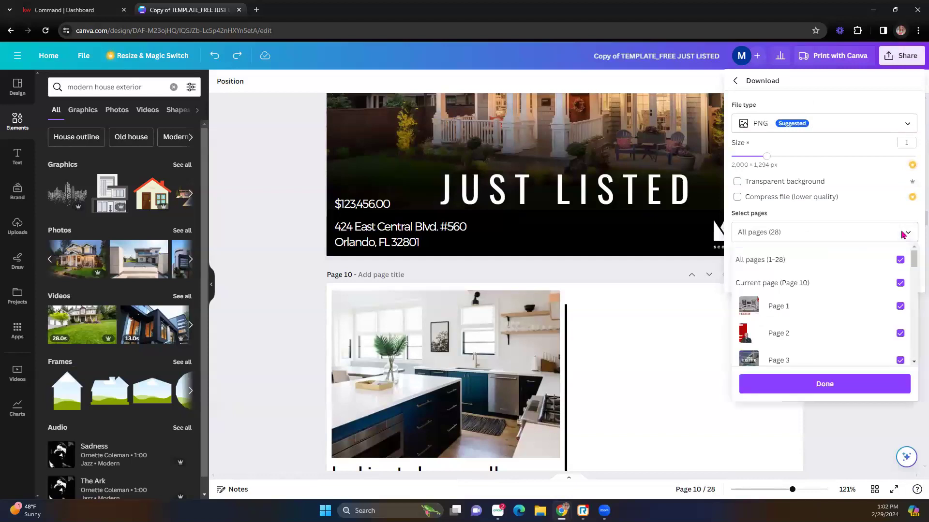
click(900, 260)
scroll(880, 290, down, 5)
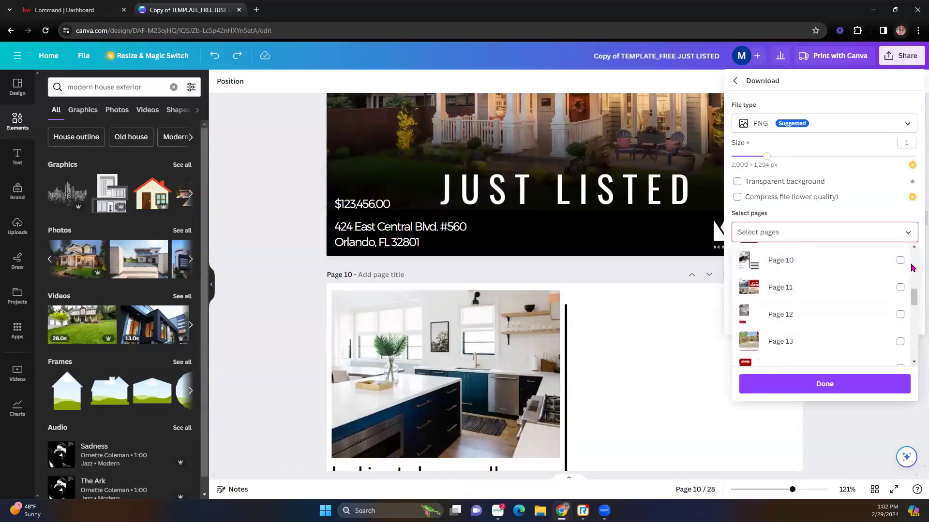
scroll(909, 276, up, 2)
click(900, 281)
click(899, 309)
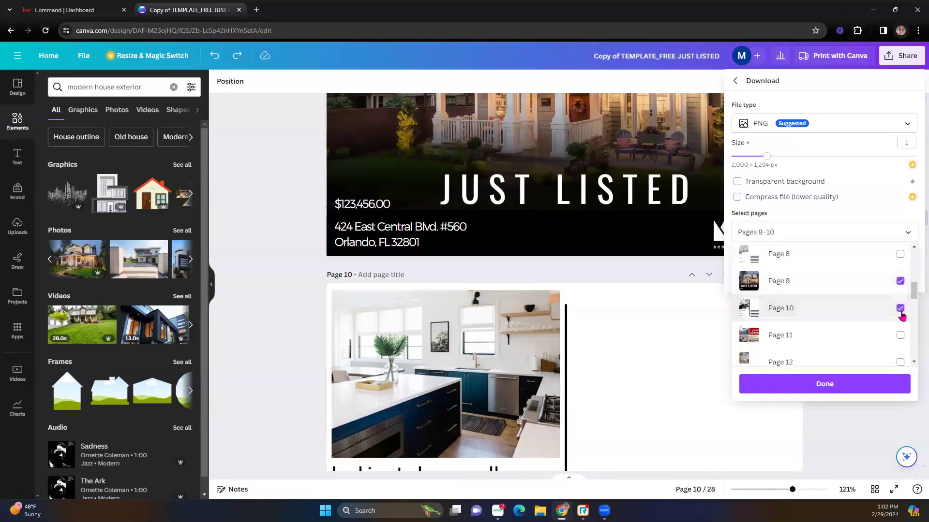
click(828, 391)
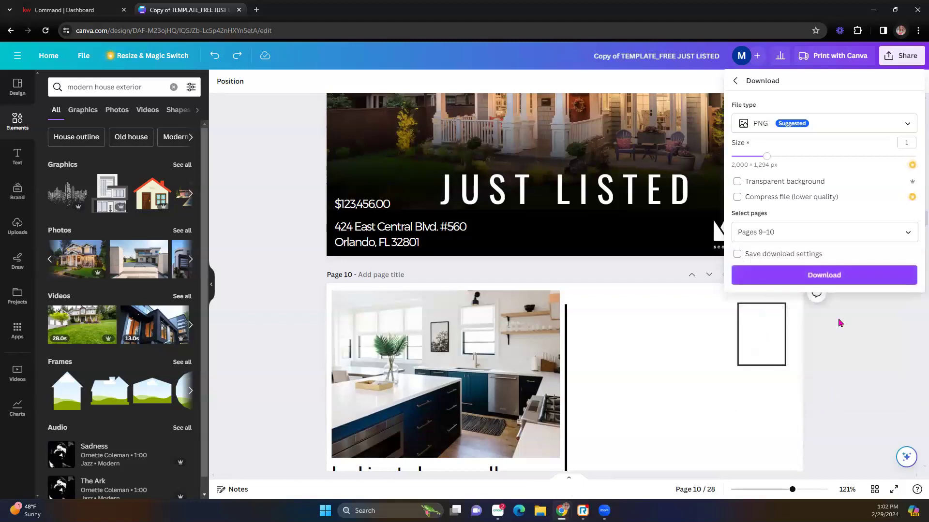
click(842, 282)
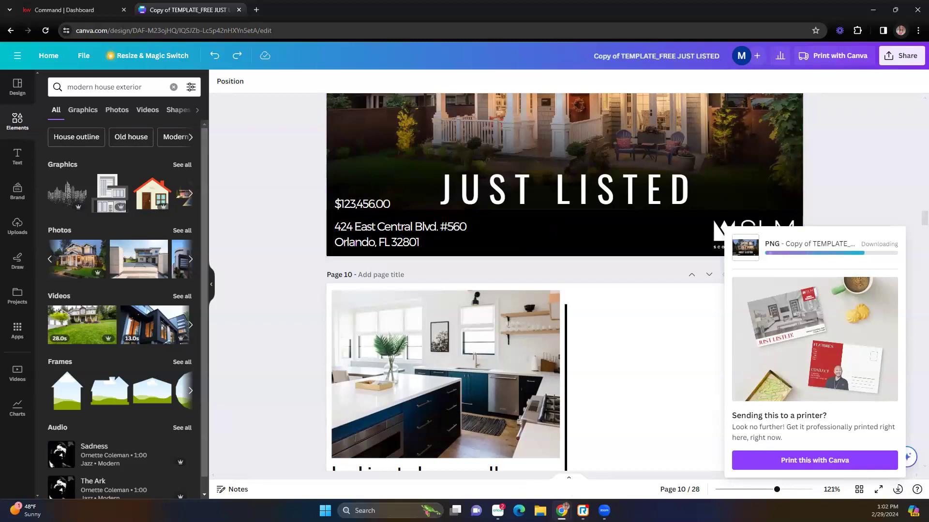
- Check the downloaded zip in its folder, then return to the Command dashboard tab
click(540, 511)
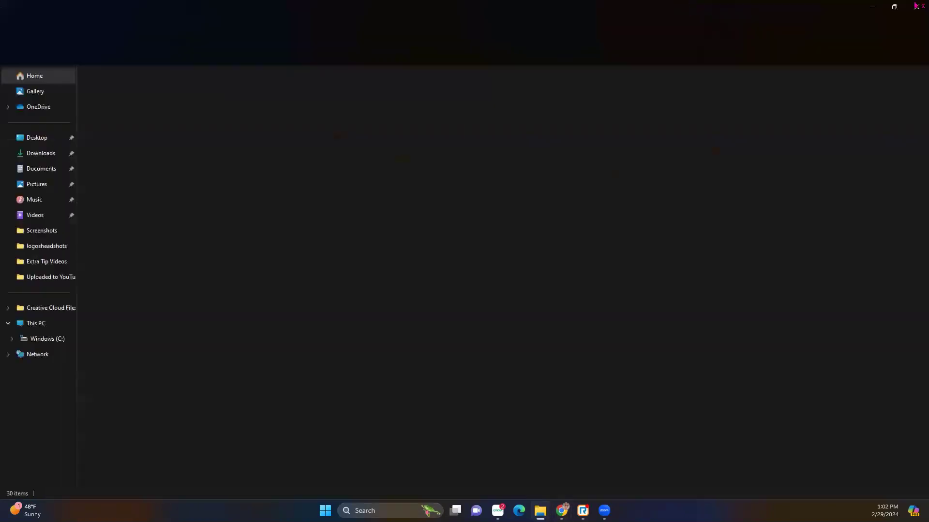
click(894, 7)
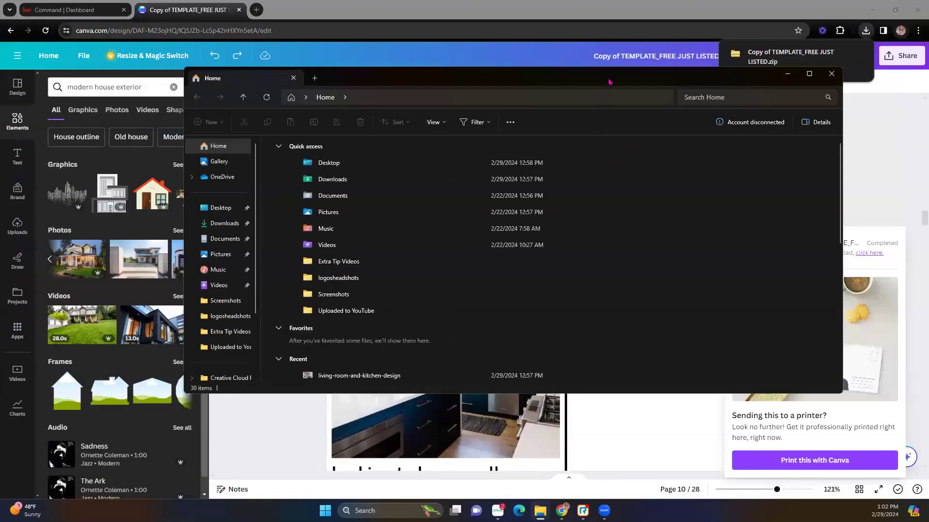
click(787, 74)
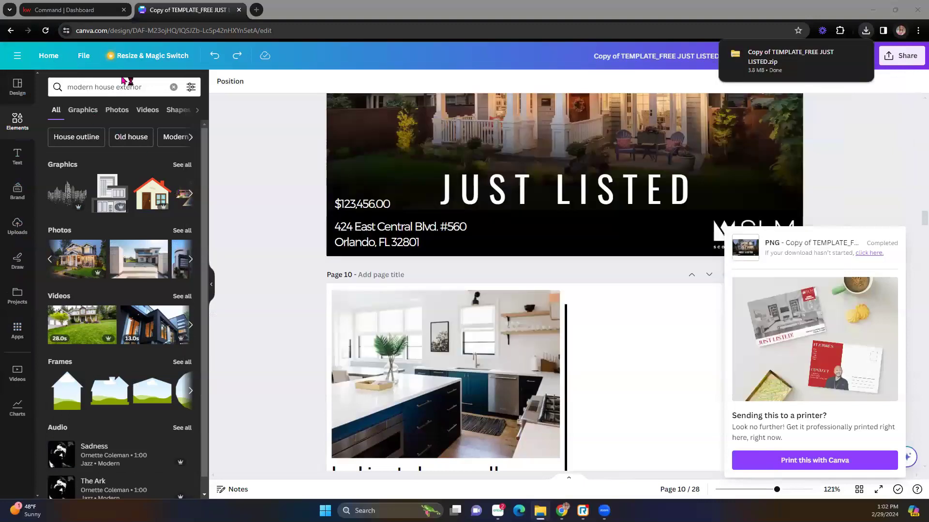
click(82, 9)
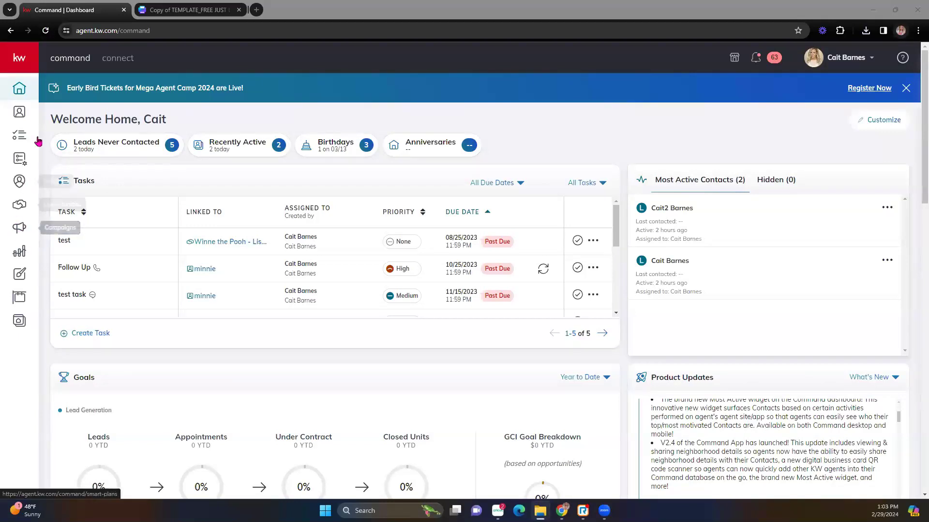
- Create a direct mail campaign named 'Just Listed 2/29' with the Advertise Listing goal
click(28, 60)
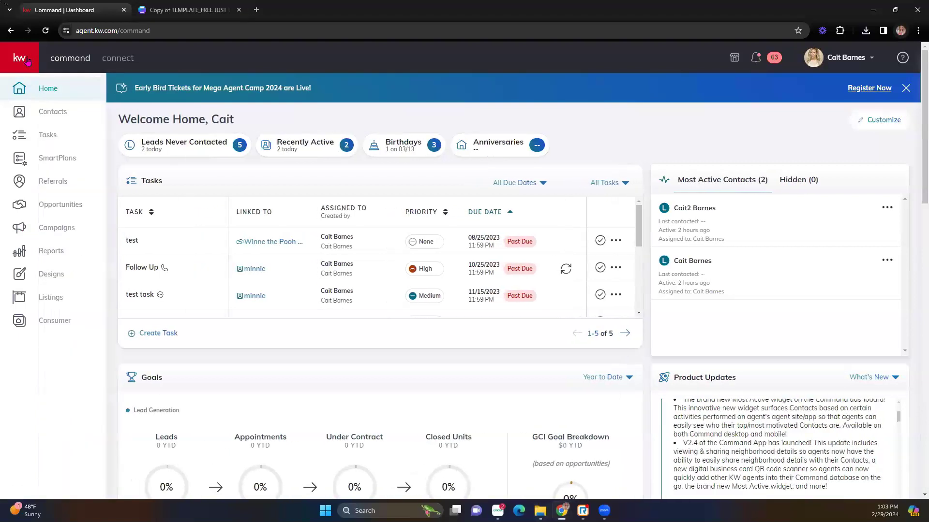
click(65, 234)
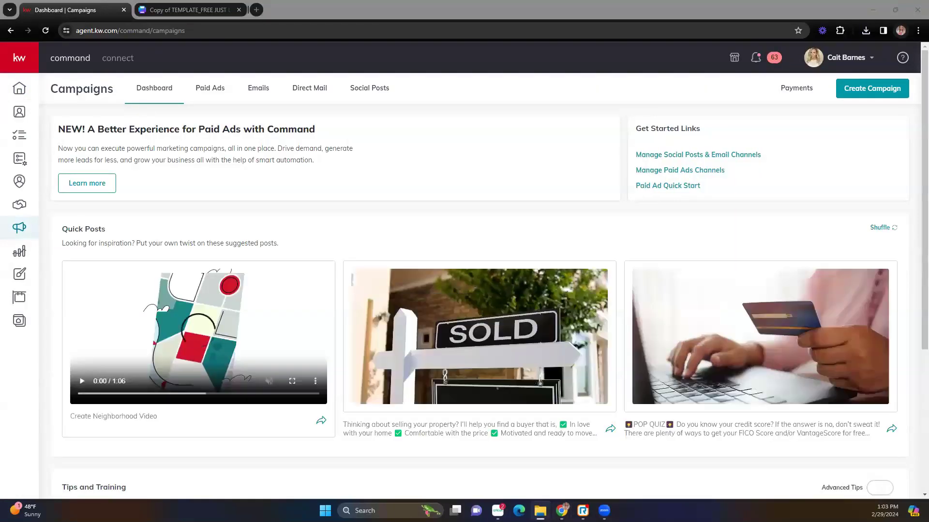
click(850, 90)
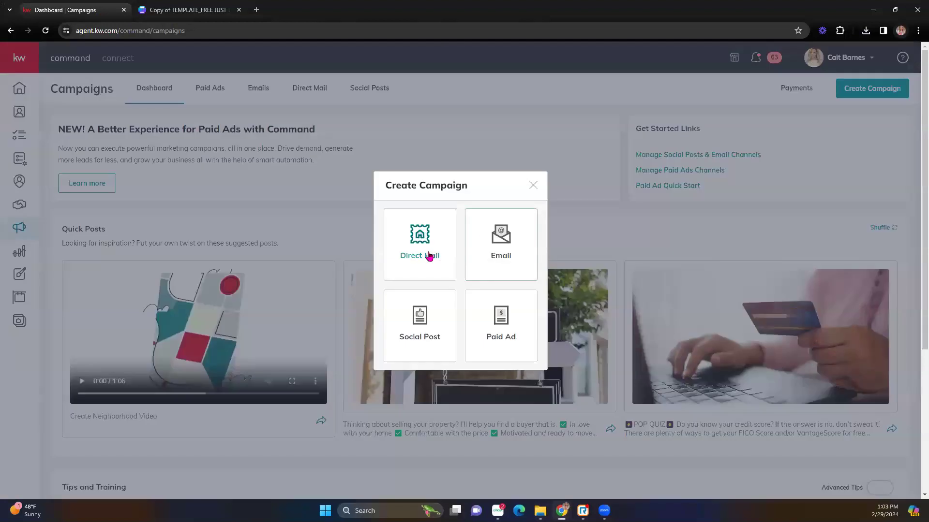
click(429, 255)
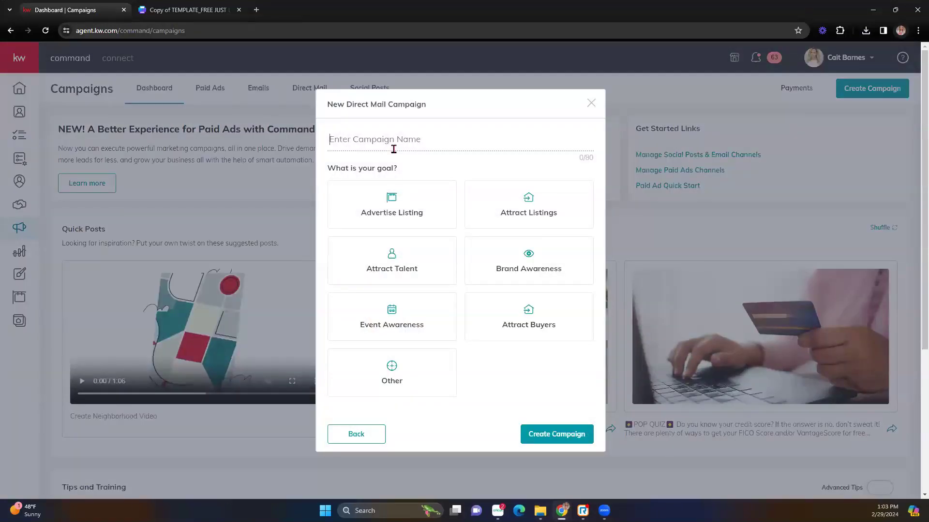
text(Just Listed 2/29)
click(439, 253)
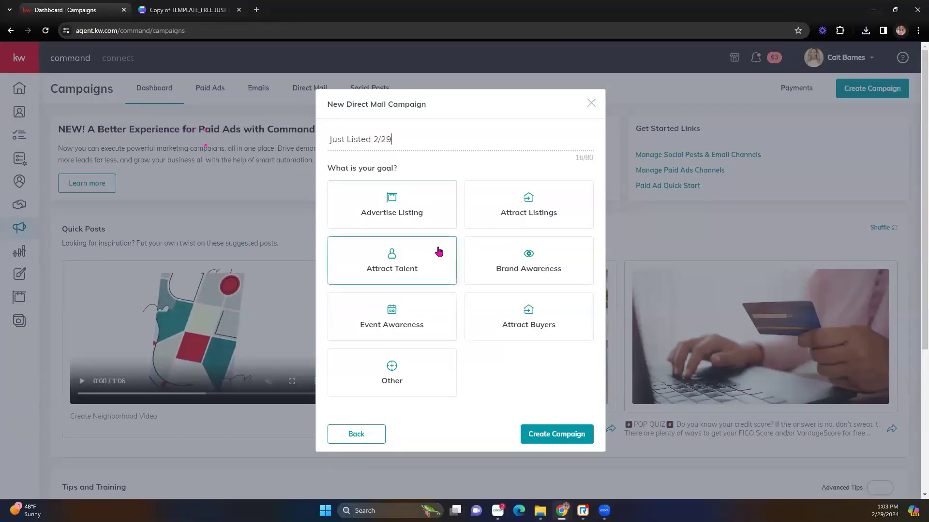
click(409, 218)
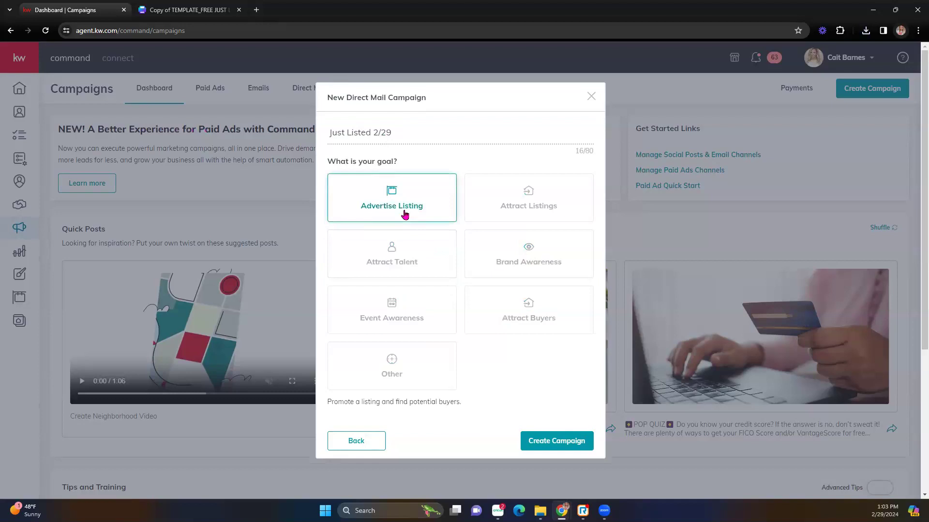
click(557, 441)
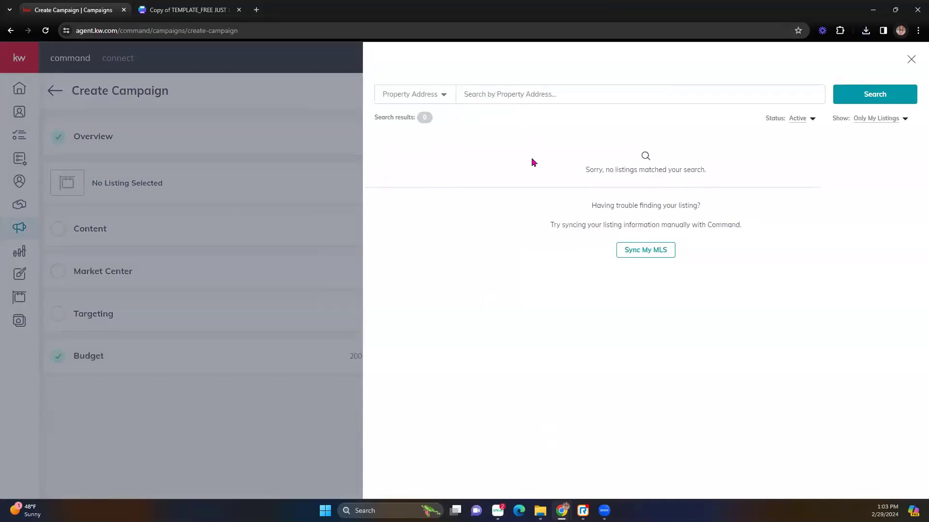
- Skip the listing search and set the campaign Content to an uploaded custom template
click(912, 60)
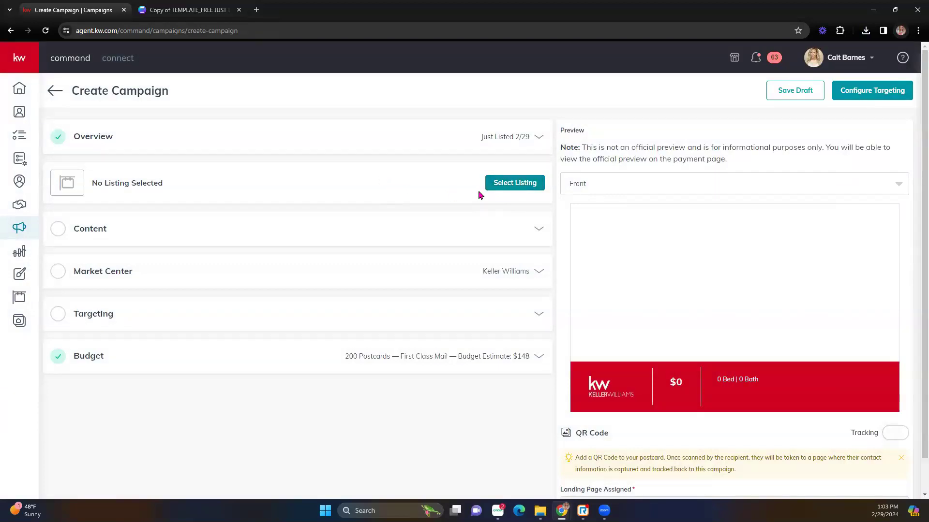
click(539, 228)
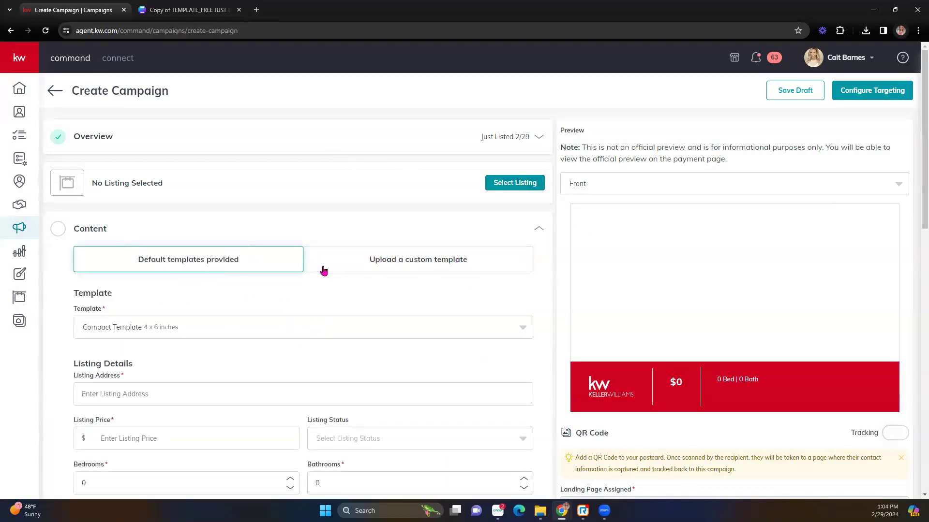
click(387, 264)
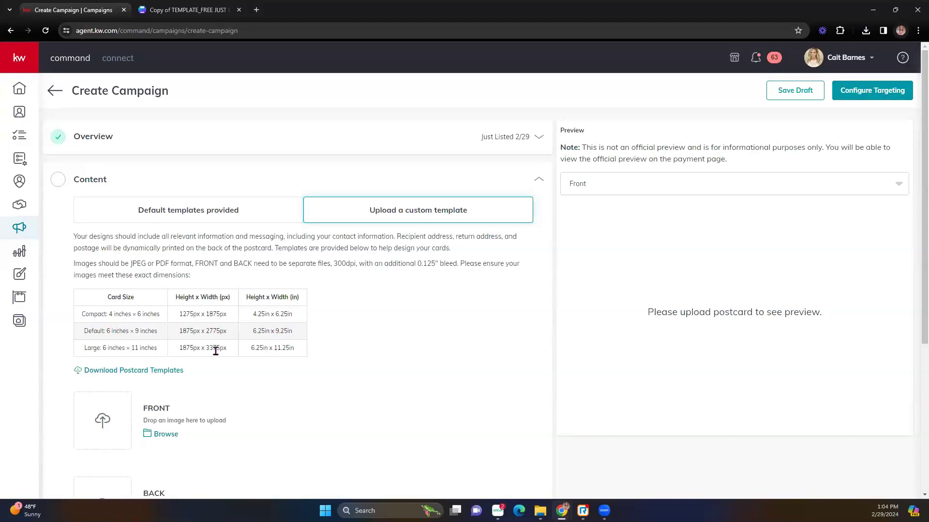
scroll(216, 357, down, 2)
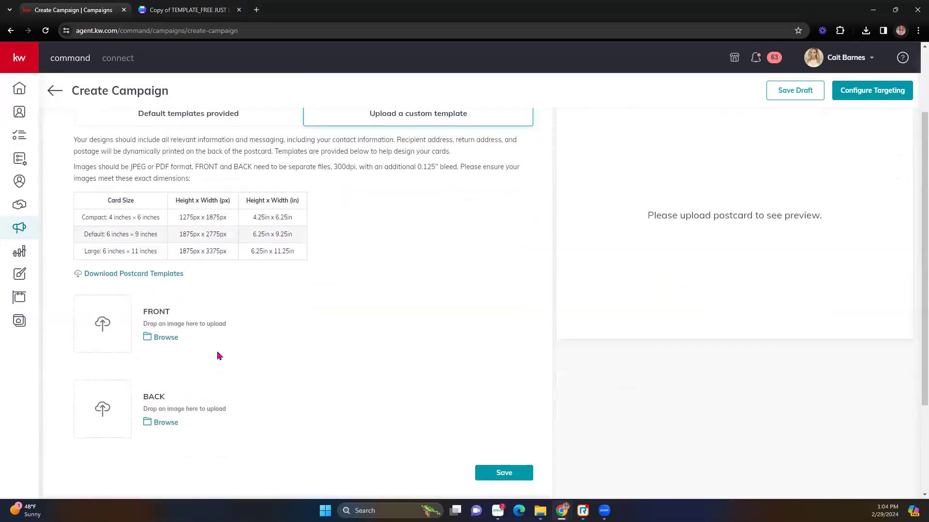
- Try uploading image 9 as the postcard front, then bring Image Resizer into the window
click(174, 343)
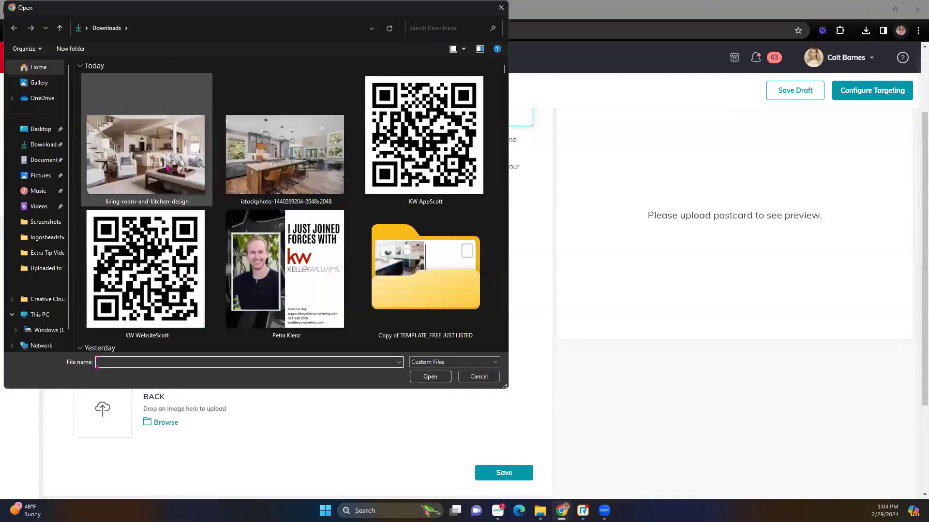
double_click(416, 304)
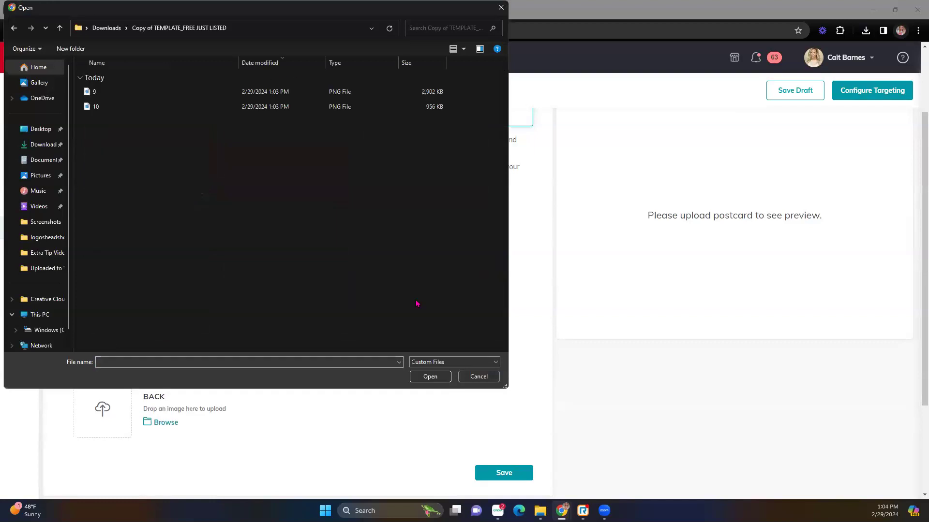
double_click(116, 92)
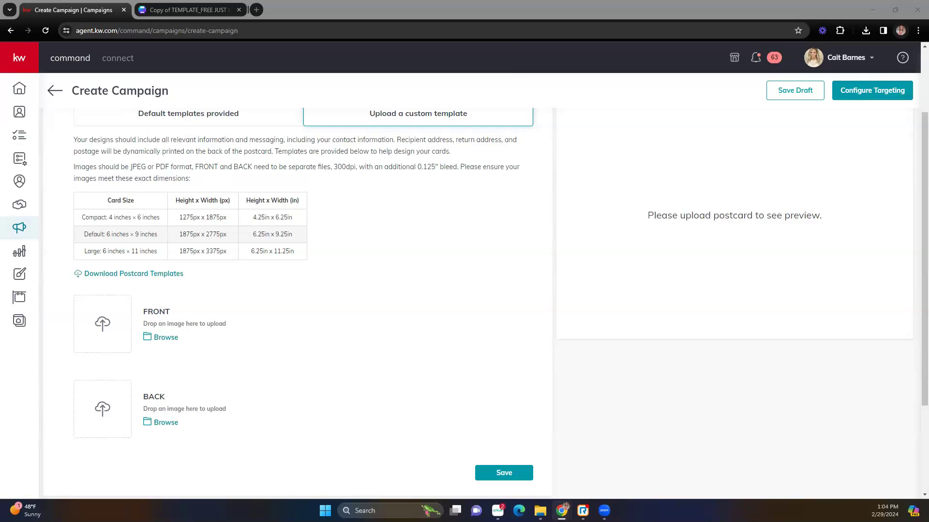
drag(1, 12, 309, 20)
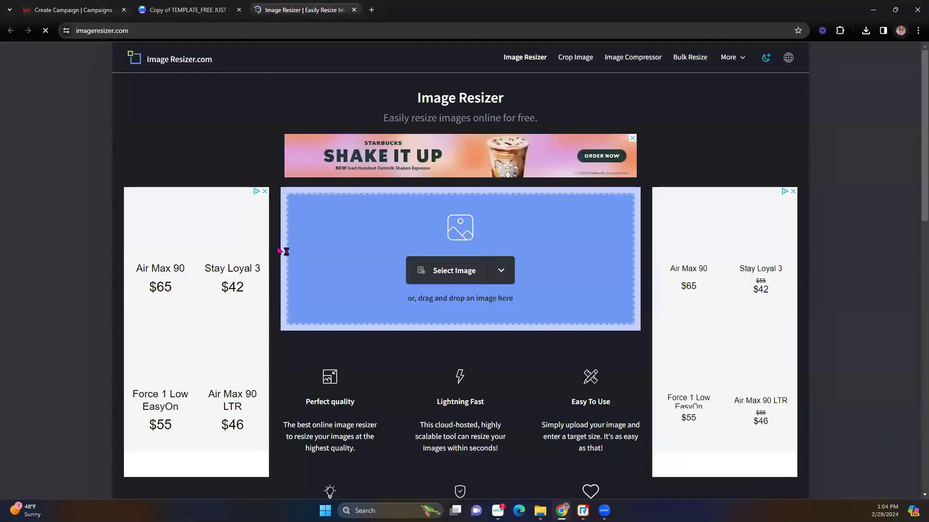
click(95, 8)
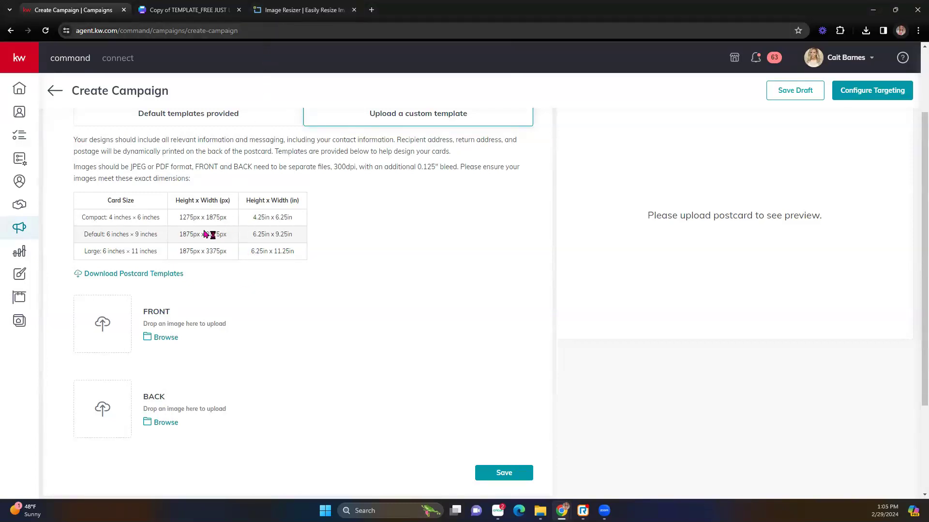
drag(179, 217, 239, 224)
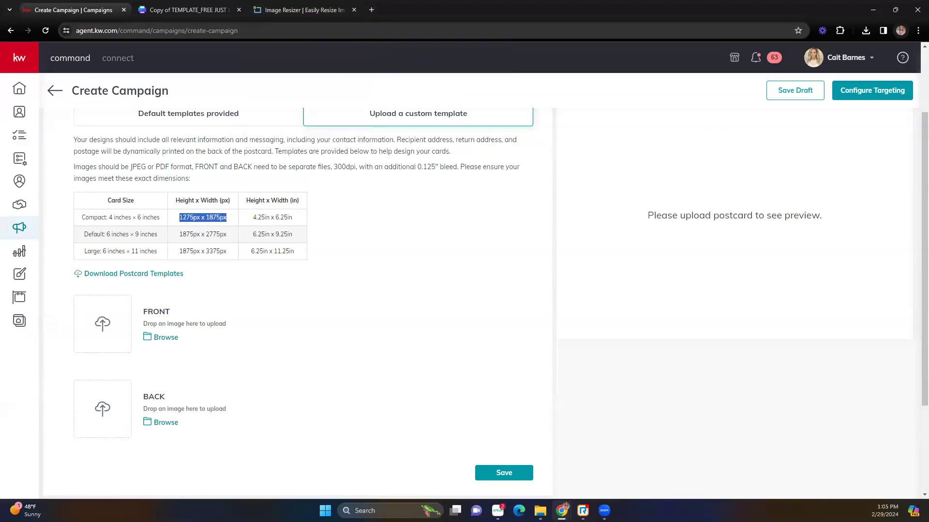
click(301, 9)
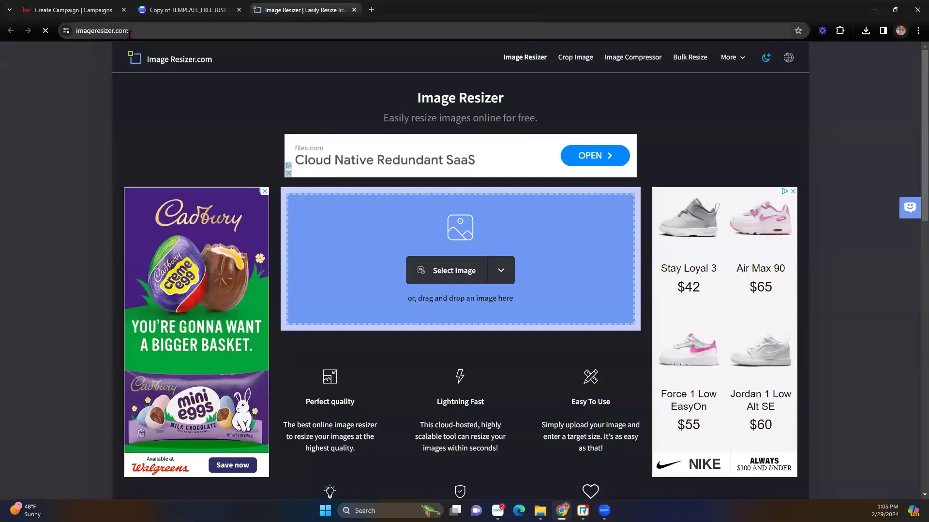
- Resize image 9 to 1875 × 1275 px with aspect lock off and download it as 9.png
click(471, 271)
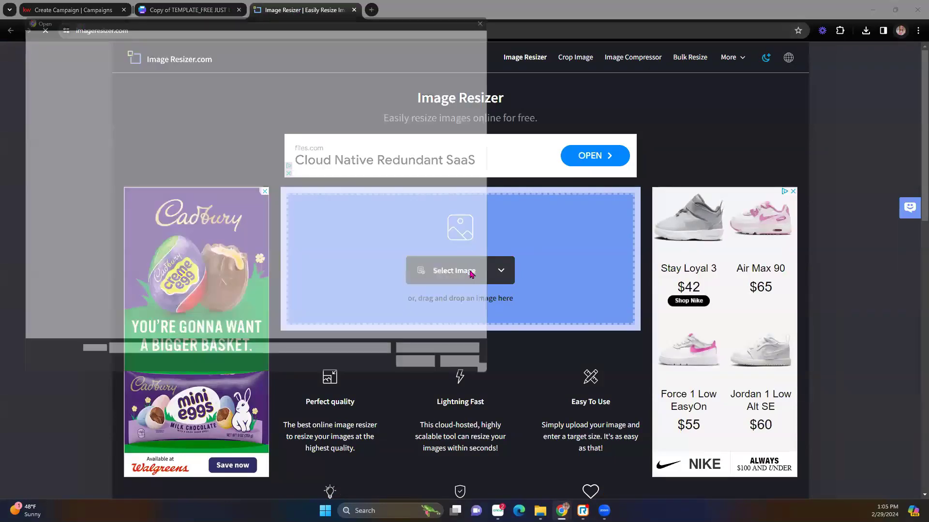
double_click(92, 92)
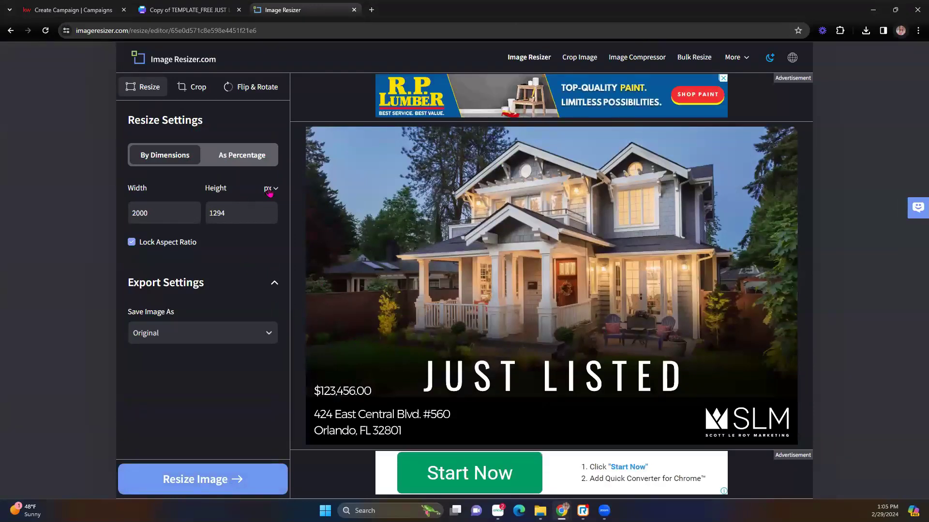
click(72, 9)
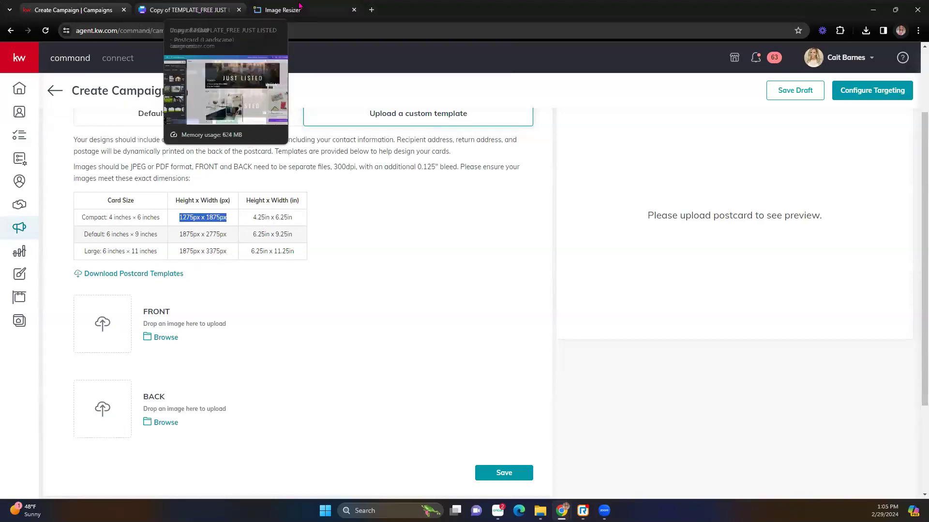
click(260, 9)
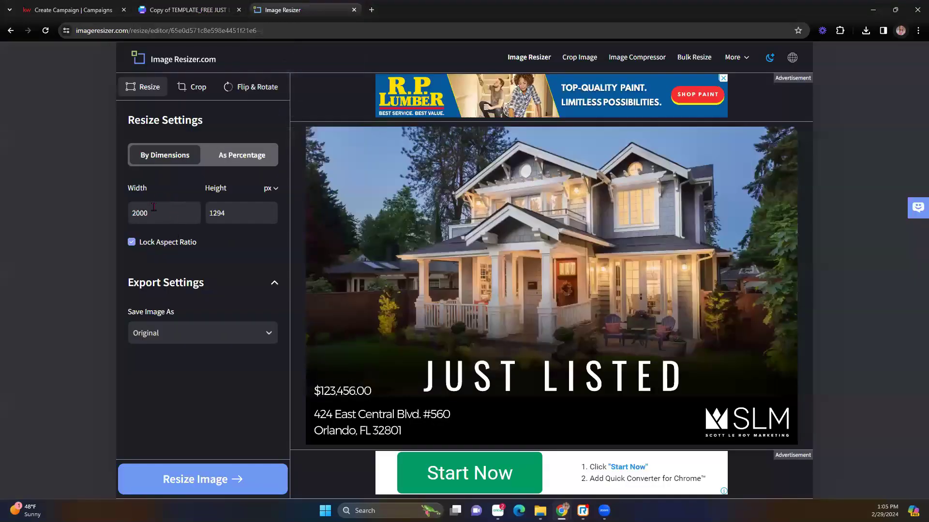
double_click(136, 213)
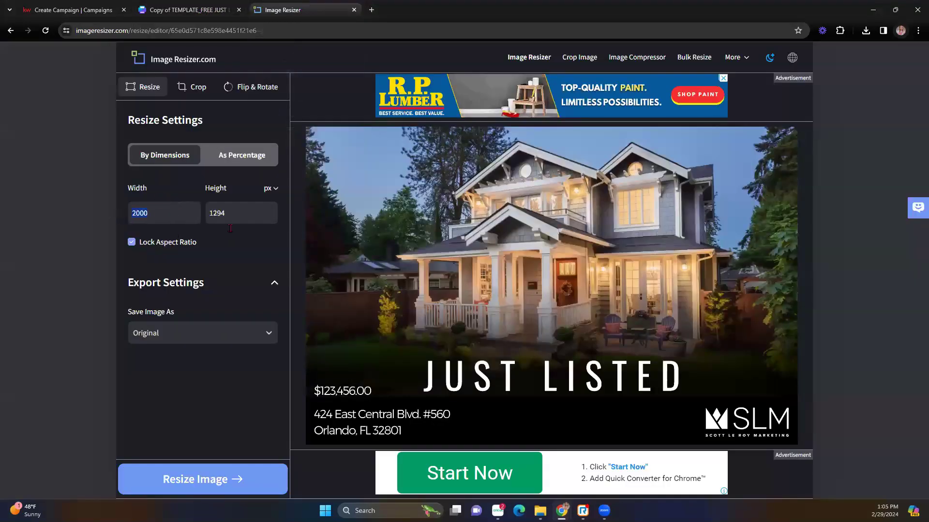
text(1875)
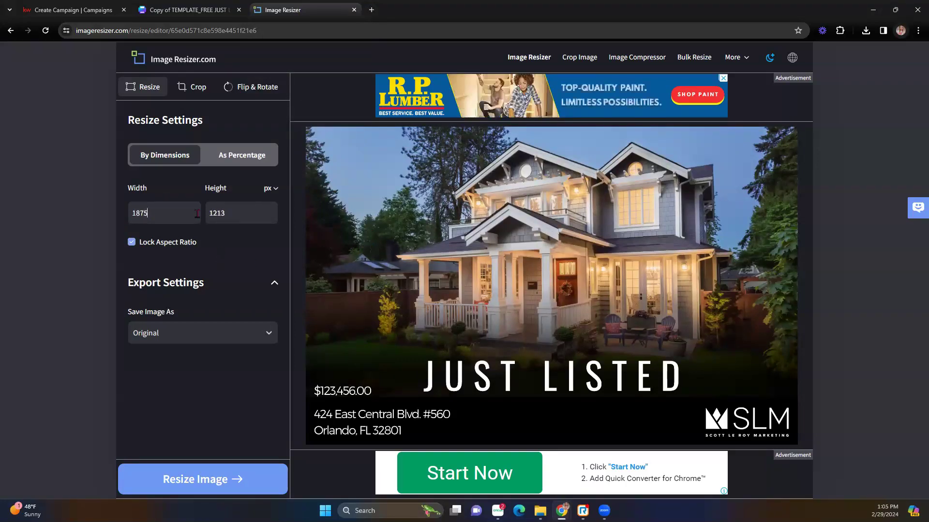
click(138, 244)
double_click(209, 214)
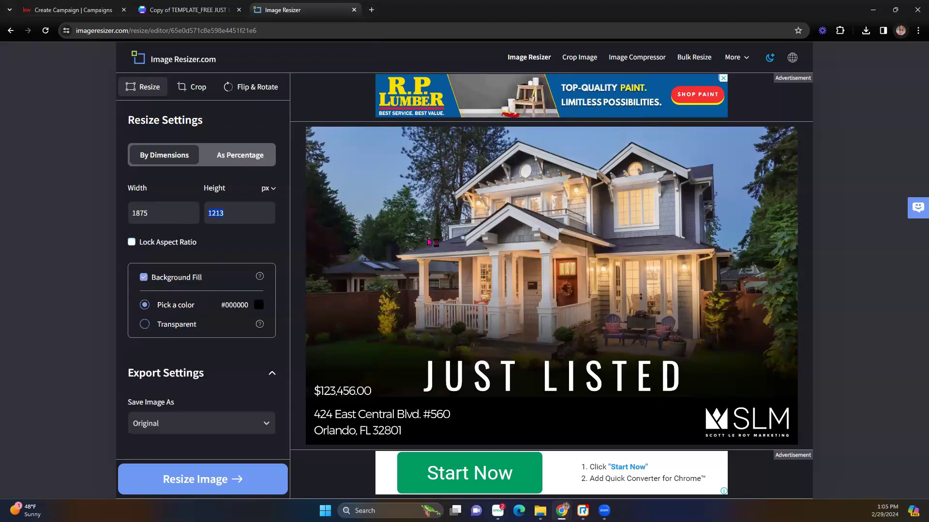
text(1275)
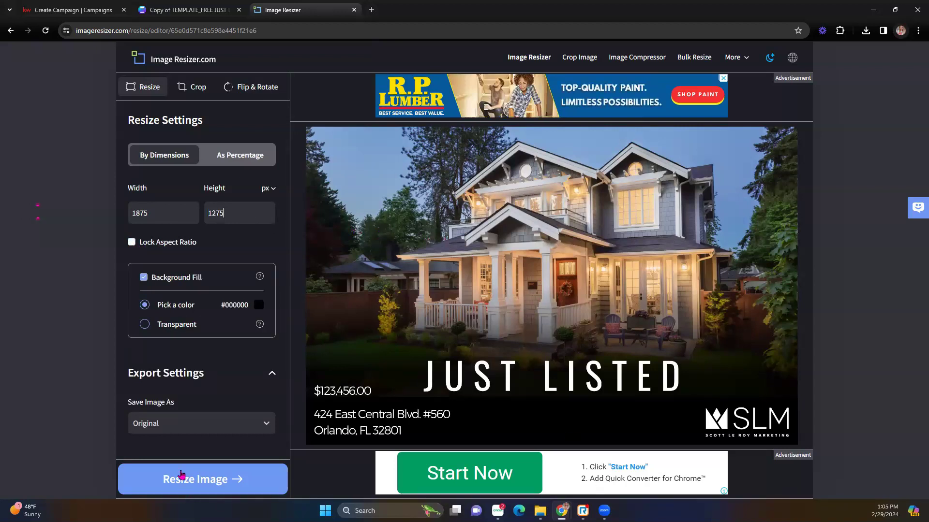
click(181, 475)
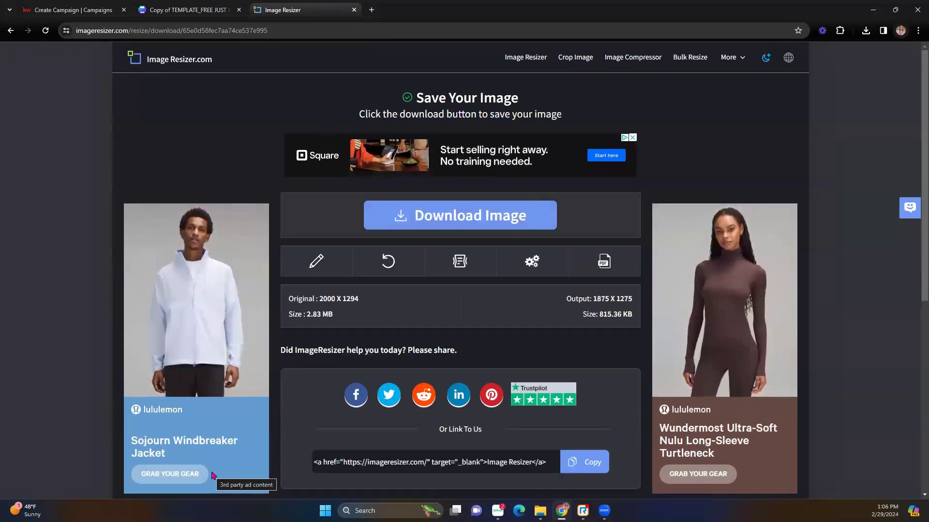
click(484, 215)
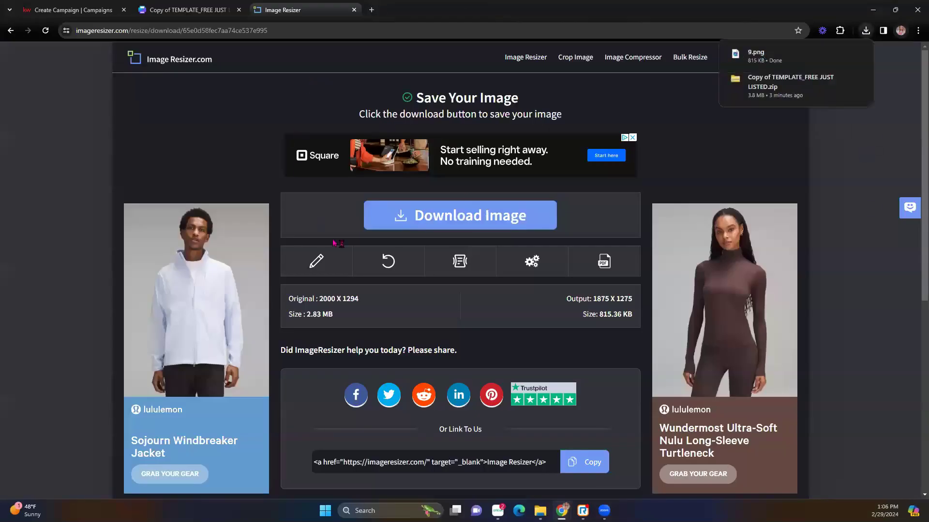
- Load image 10 into Image Resizer, unlock the proportions and set the width to 1875
click(390, 263)
click(450, 277)
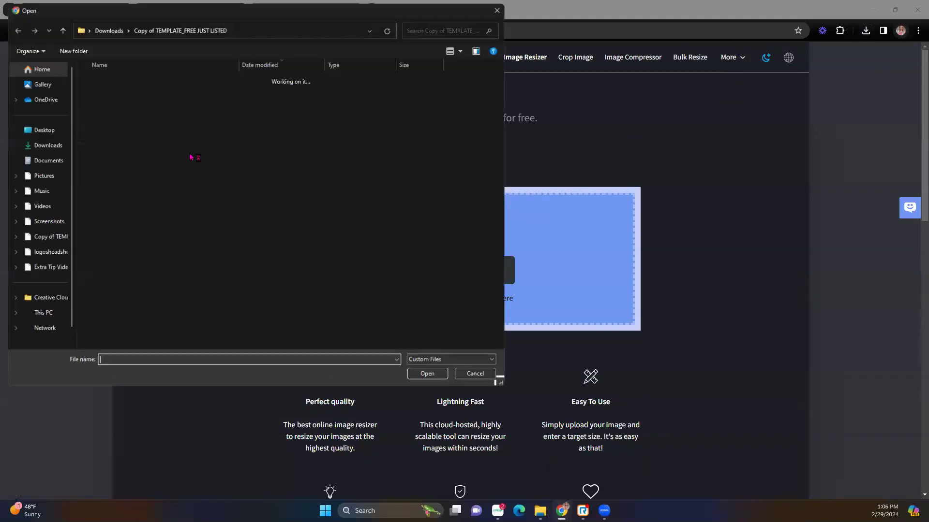
double_click(99, 107)
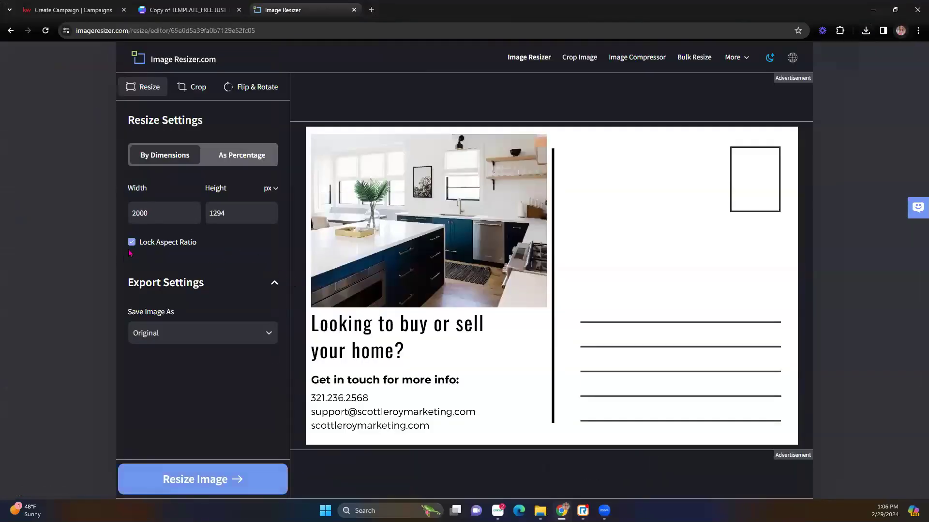
click(131, 241)
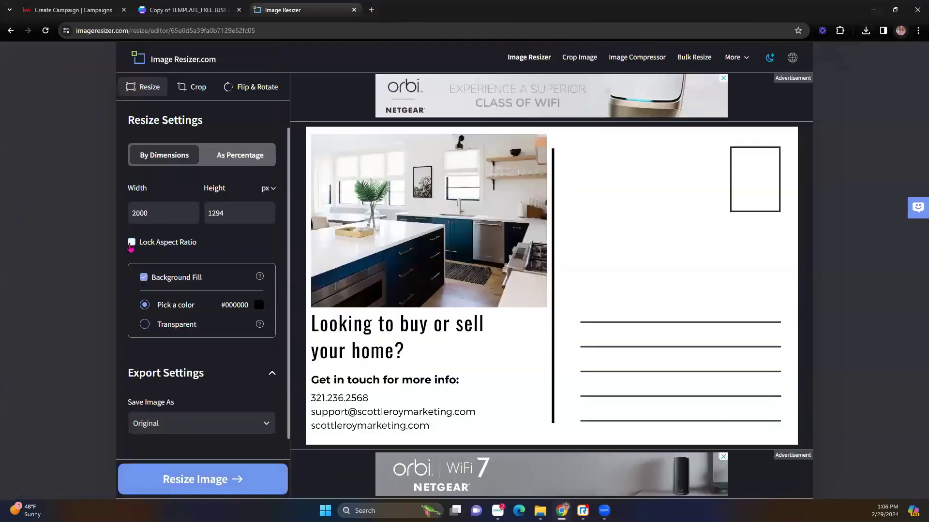
double_click(155, 213)
text(1875)
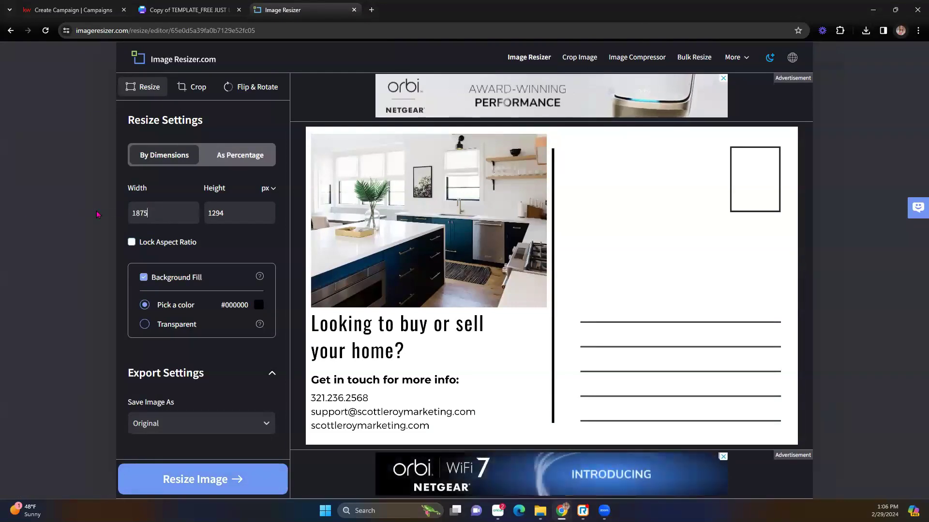
- Set the height to 1275, resize, download 10.png and return to the Create Campaign tab
key(Tab)
text(236)
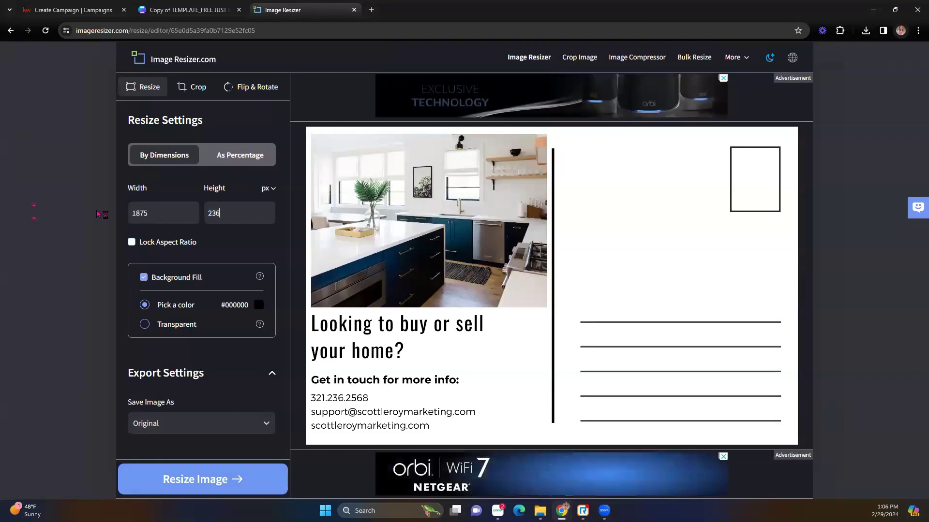
key(Delete)
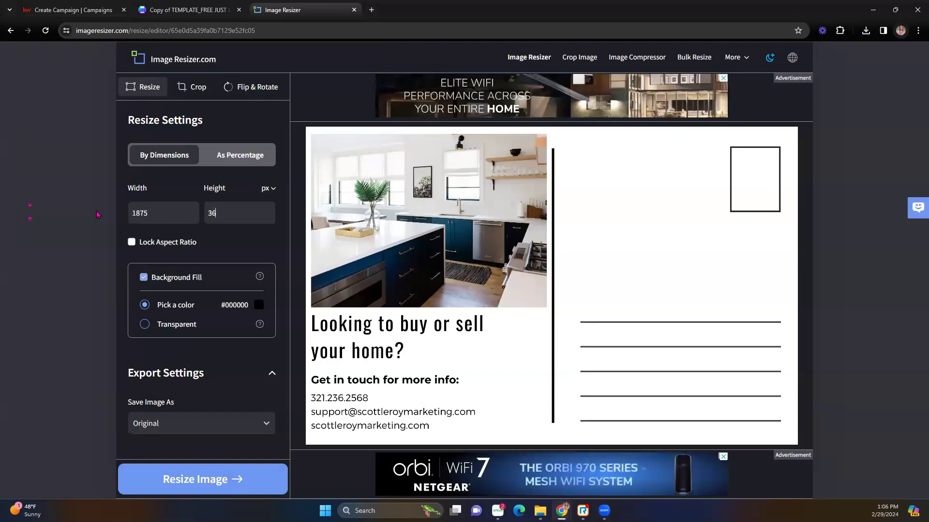
key(BackSpace)
key(BackSpace)
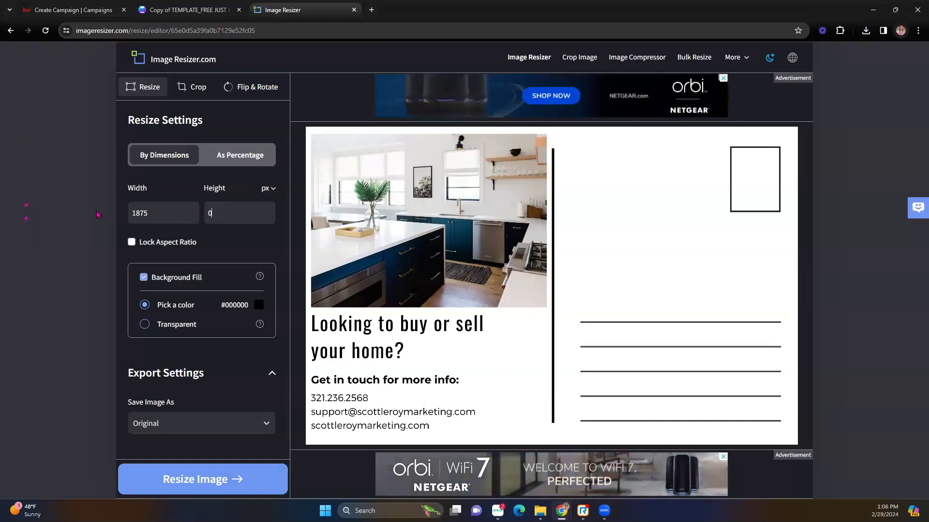
text(1275)
click(256, 481)
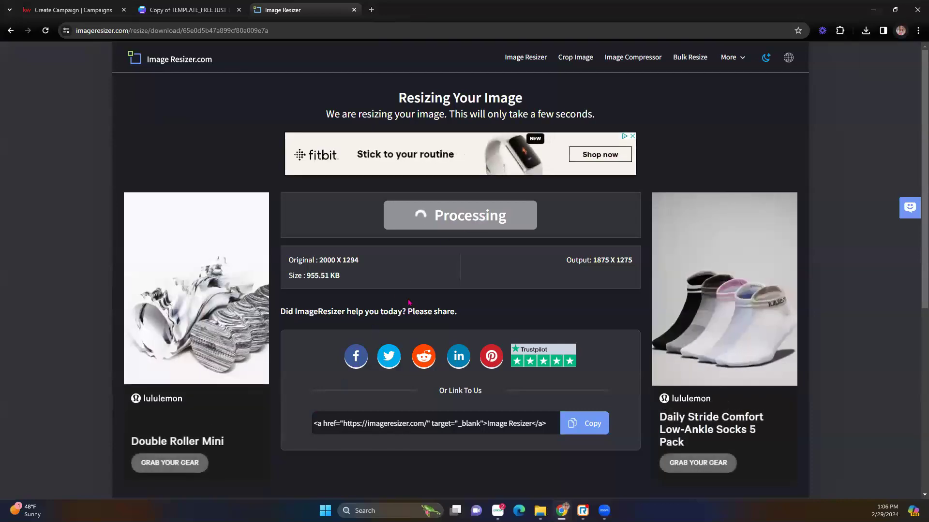
click(434, 223)
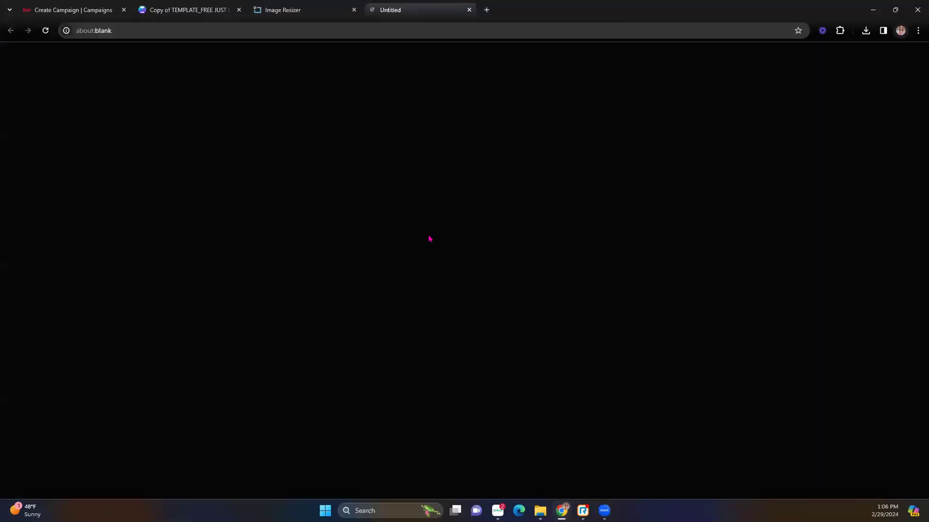
click(85, 7)
- Upload image 9 from Downloads as the postcard front and image 10 as the back
click(169, 338)
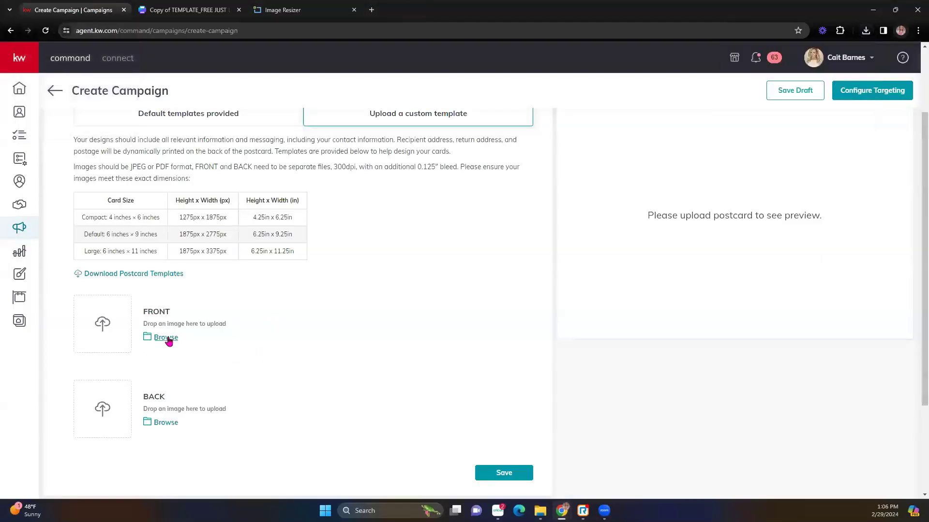
click(47, 149)
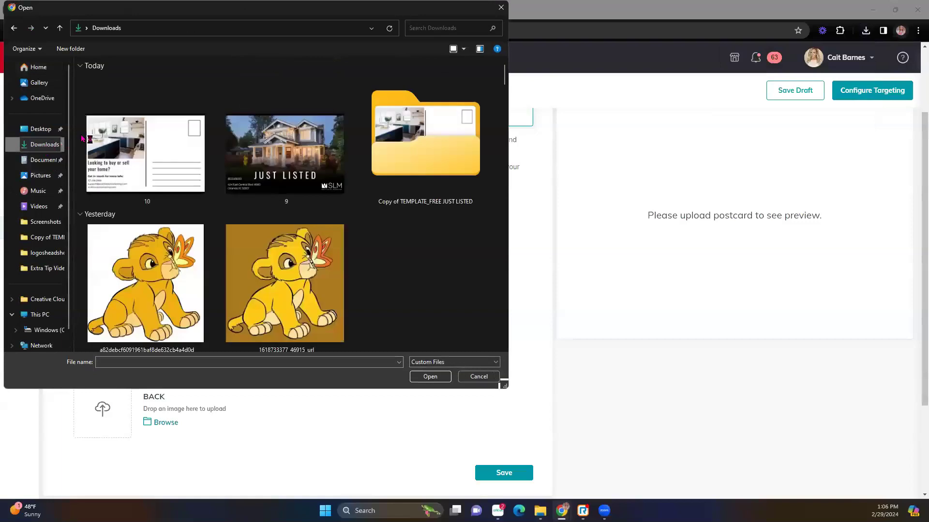
double_click(265, 163)
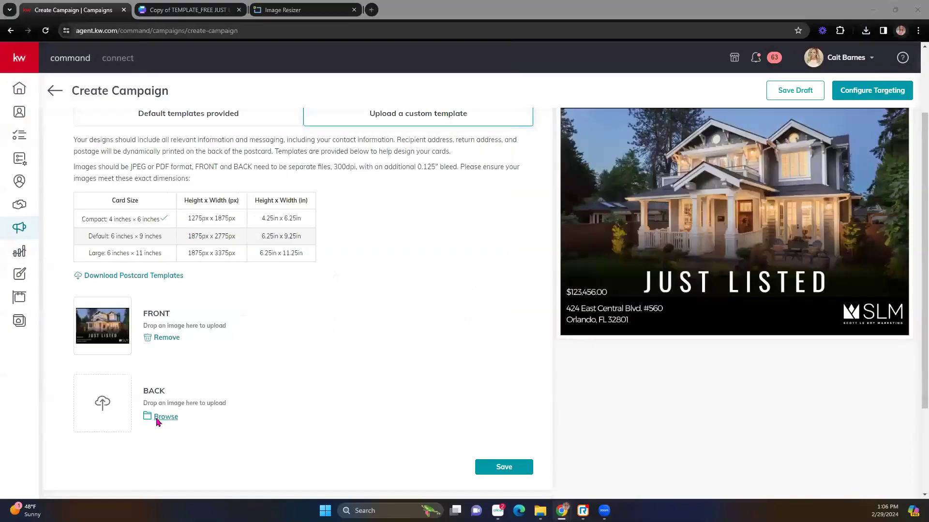
click(156, 420)
click(193, 169)
double_click(193, 169)
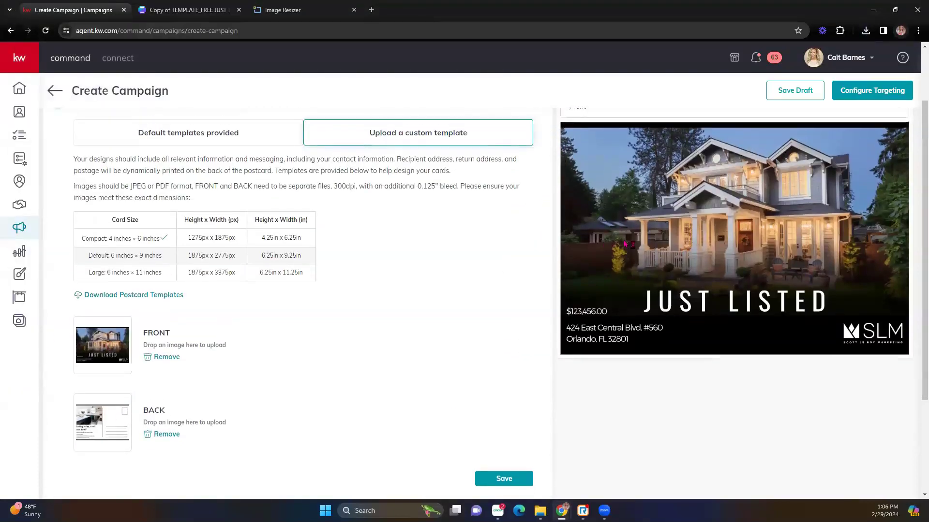
- Check the postcard's Back preview, then switch the preview back to Front
scroll(537, 242, up, 2)
click(683, 189)
click(668, 227)
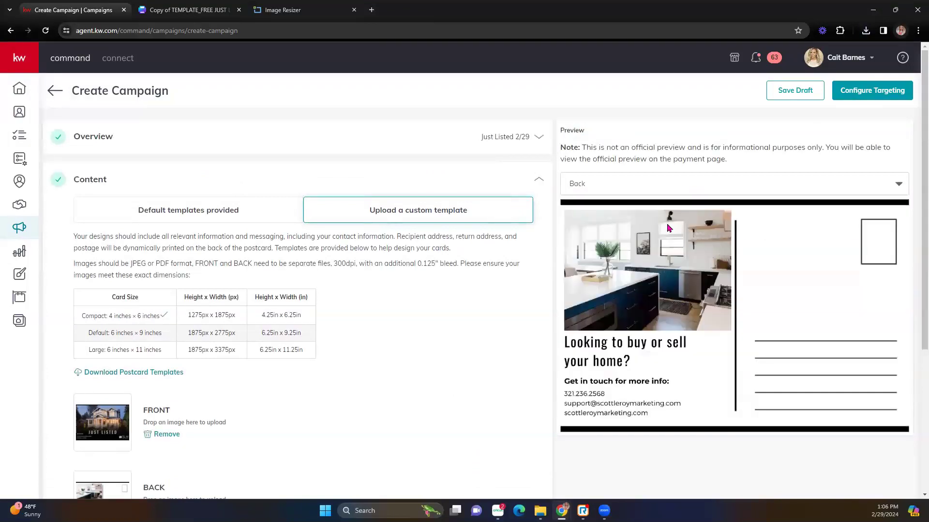
click(682, 184)
click(674, 206)
scroll(416, 341, down, 5)
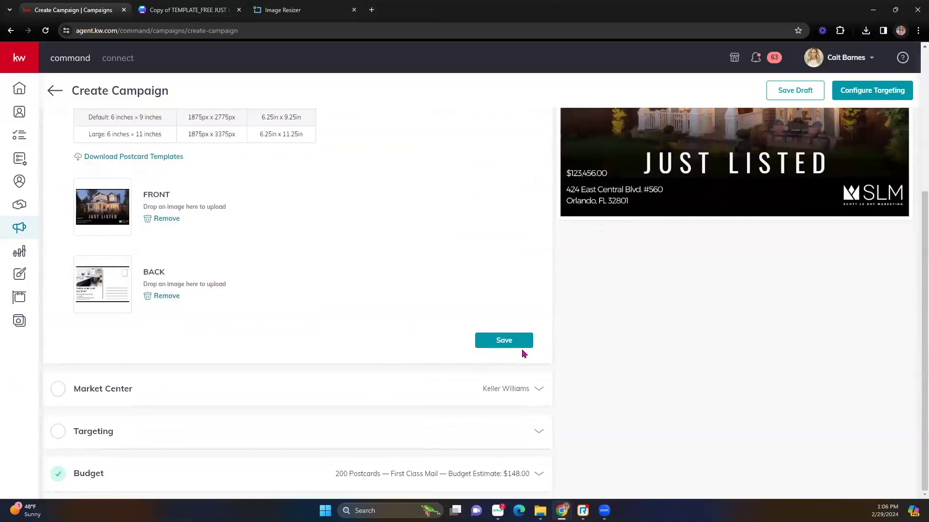
- Save the Content section, then set the Market Center state to IL and zip to 62025, and verify the address
click(514, 344)
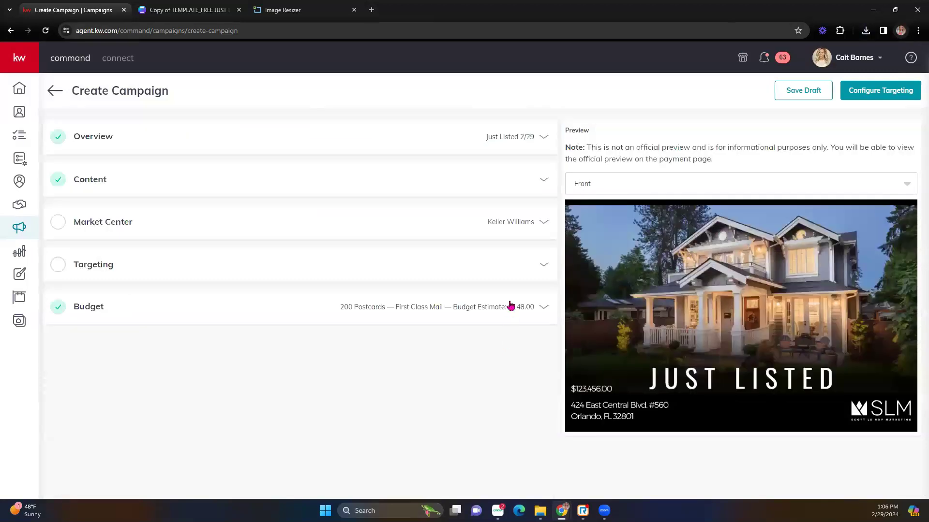
click(518, 225)
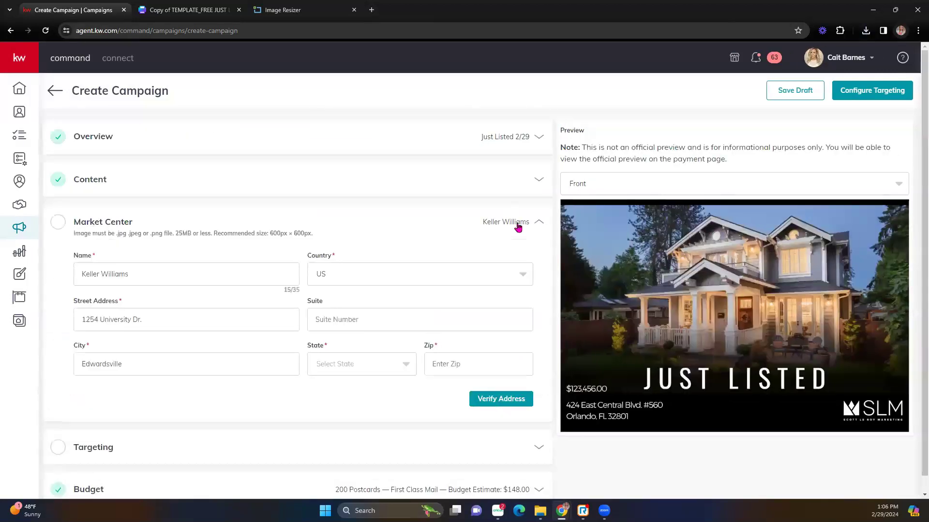
click(403, 366)
scroll(382, 426, down, 7)
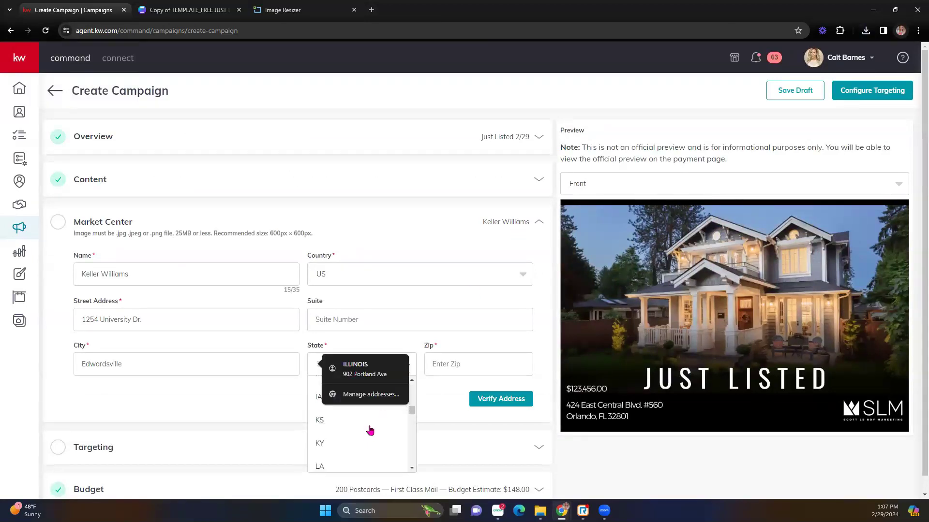
scroll(334, 441, up, 2)
click(316, 403)
click(481, 368)
text(62025)
click(492, 401)
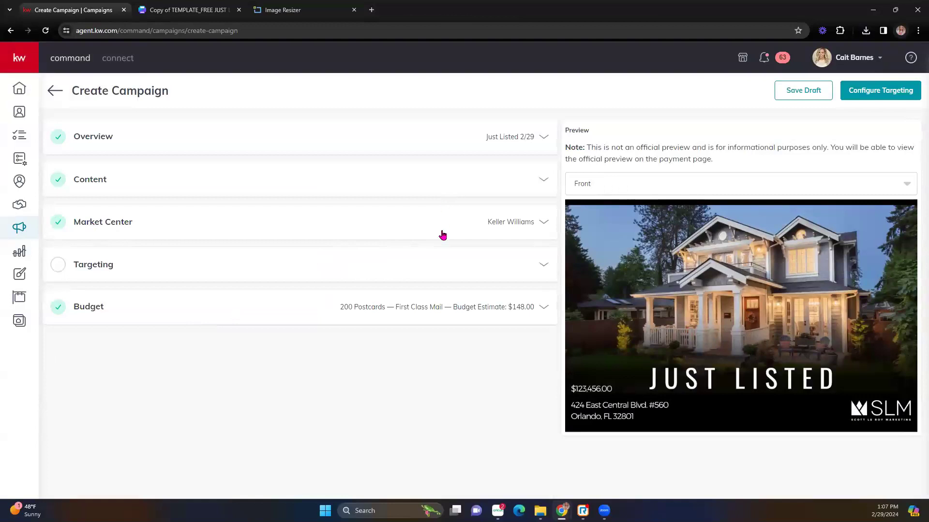
click(543, 264)
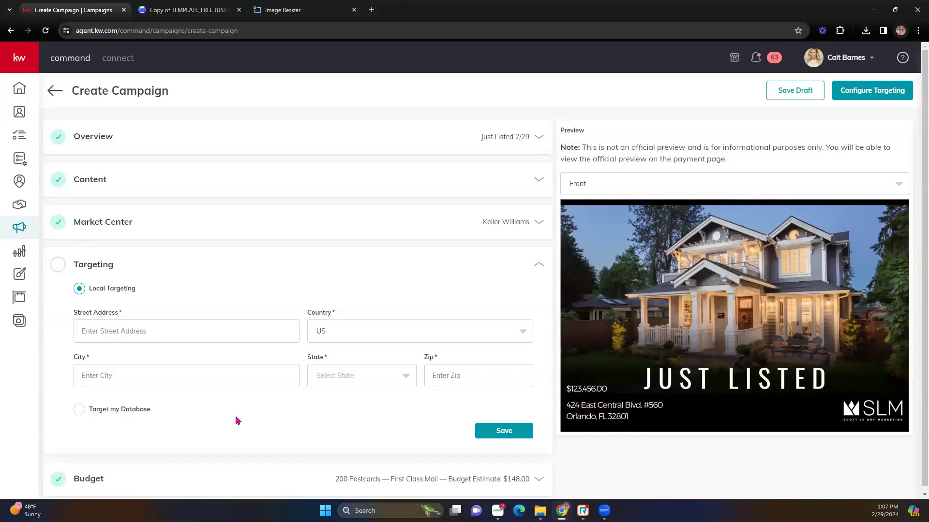
click(89, 336)
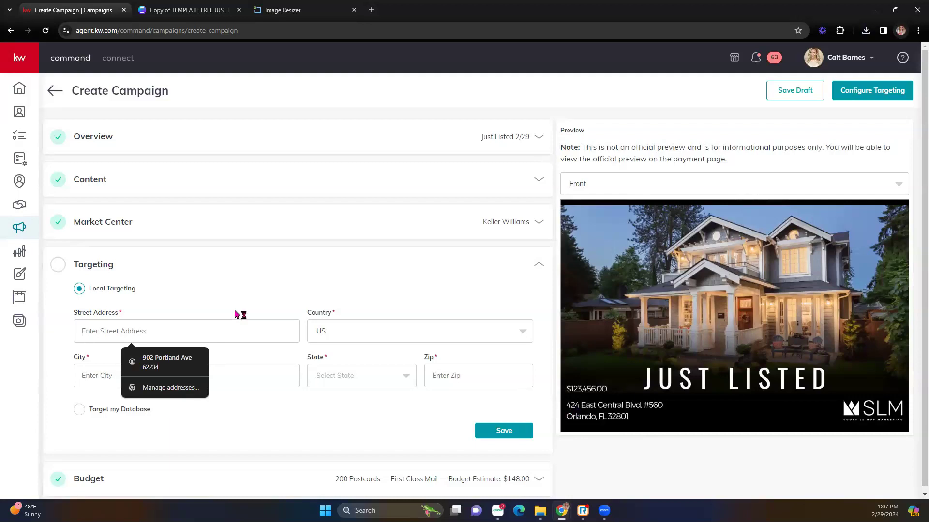
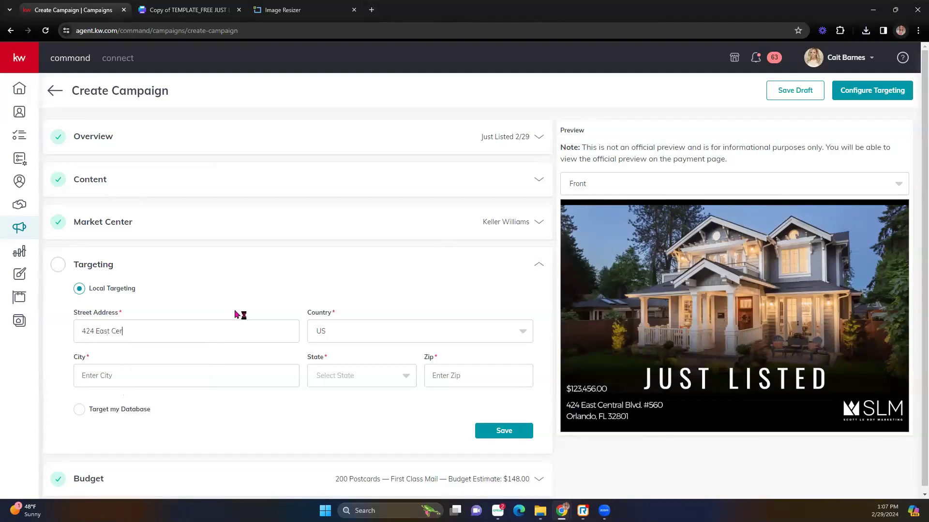
key(Tab)
- Enter city Orlando, state FL and zip 32801, select Target my Database, and save
text(Or)
key(Tab)
text(Fl)
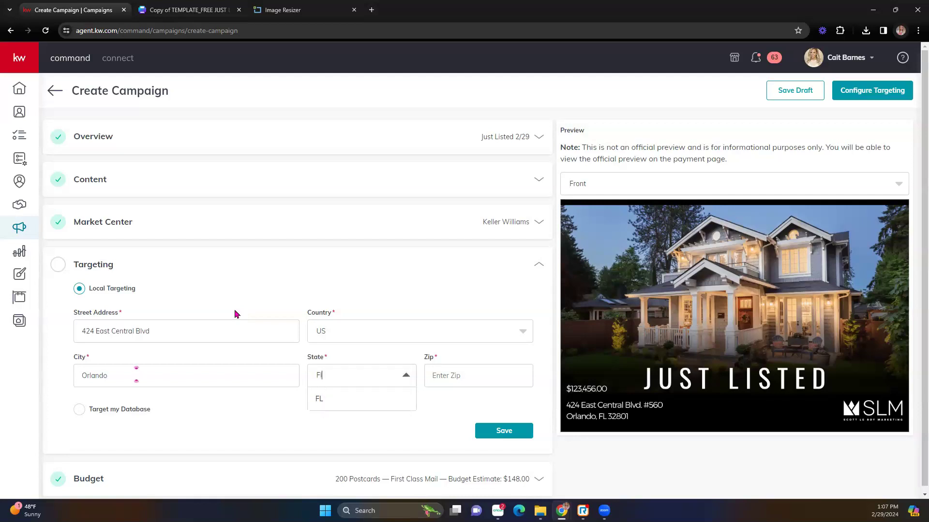
key(Return)
key(Tab)
text(32801)
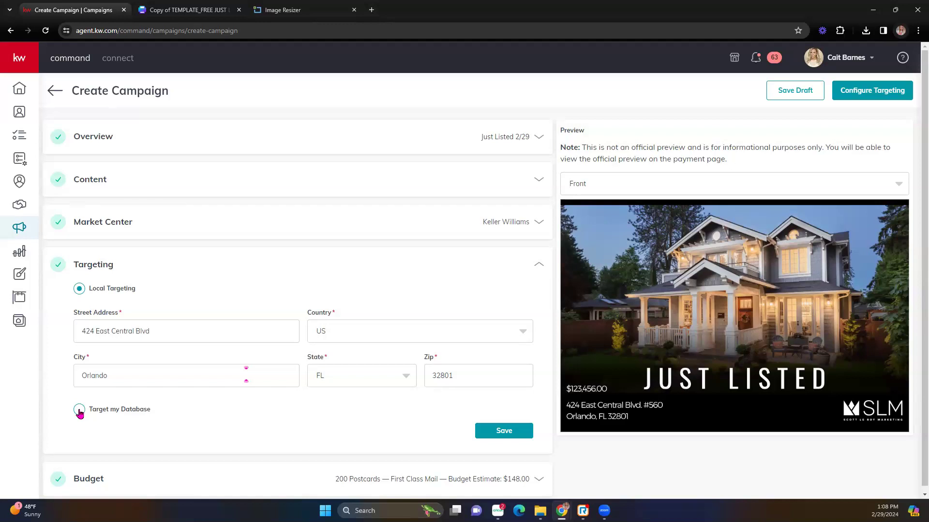
click(78, 410)
click(520, 436)
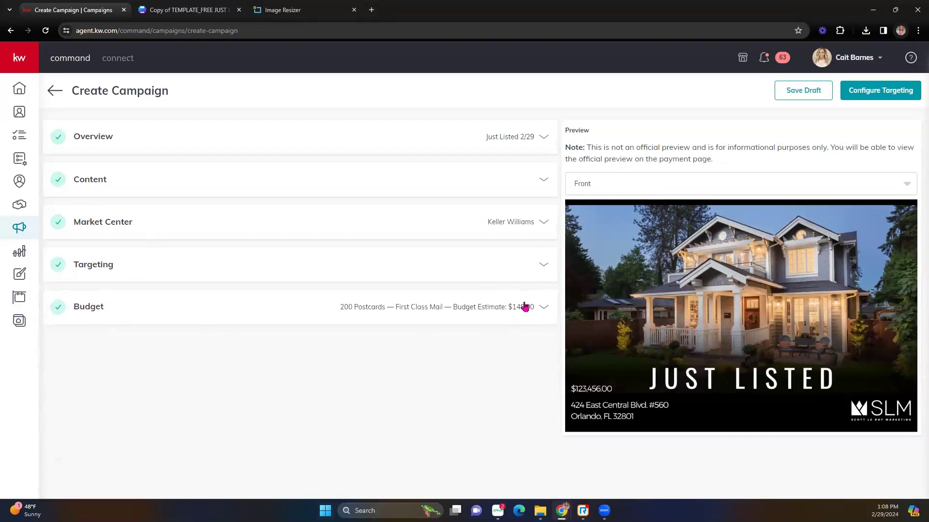
- Set the Budget quantity to 135 postcards, for a $99.90 estimate, and save
click(539, 309)
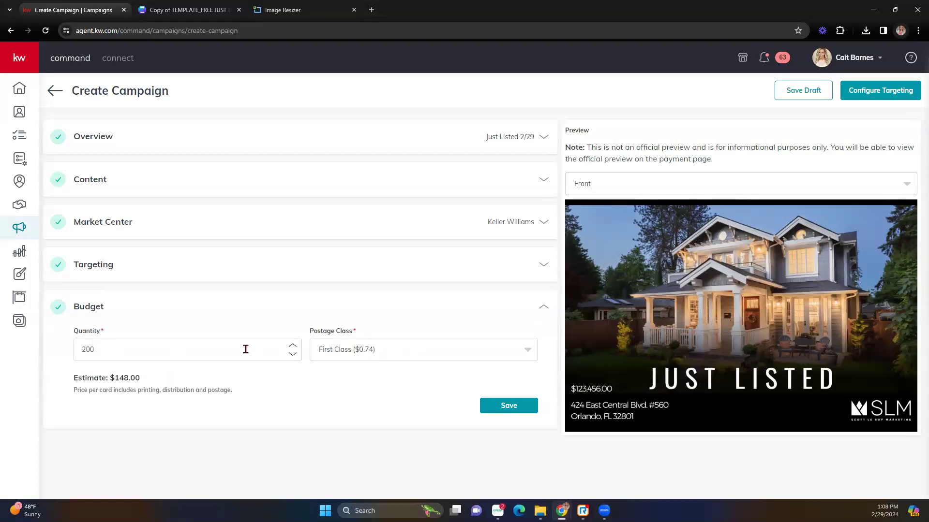
click(293, 354)
click(293, 355)
click(293, 354)
click(294, 354)
click(293, 355)
click(293, 354)
drag(287, 350, 58, 341)
text(150)
key(BackSpace)
key(BackSpace)
key(BackSpace)
text(5)
key(BackSpace)
text(140)
key(BackSpace)
key(BackSpace)
text(35)
click(531, 414)
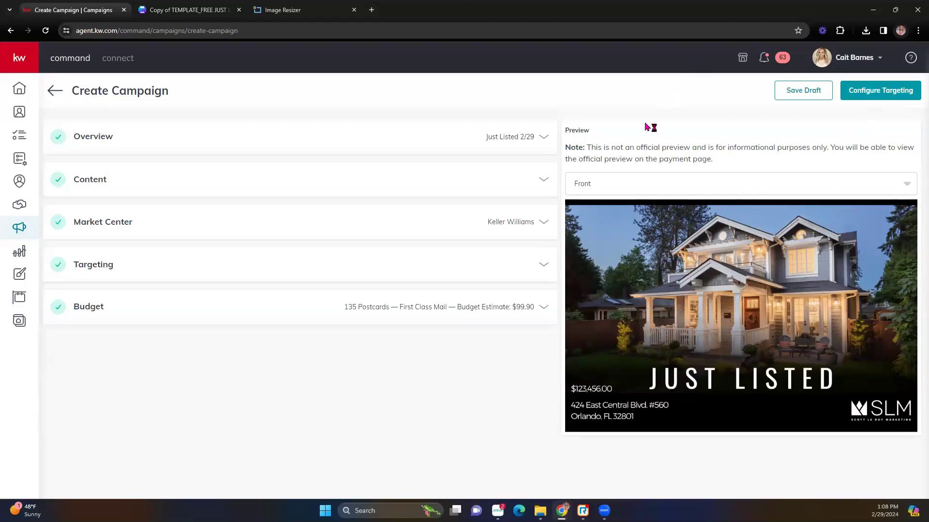
- Confirm creating the campaign to reach Configure Targeting for the Orlando listing
click(873, 93)
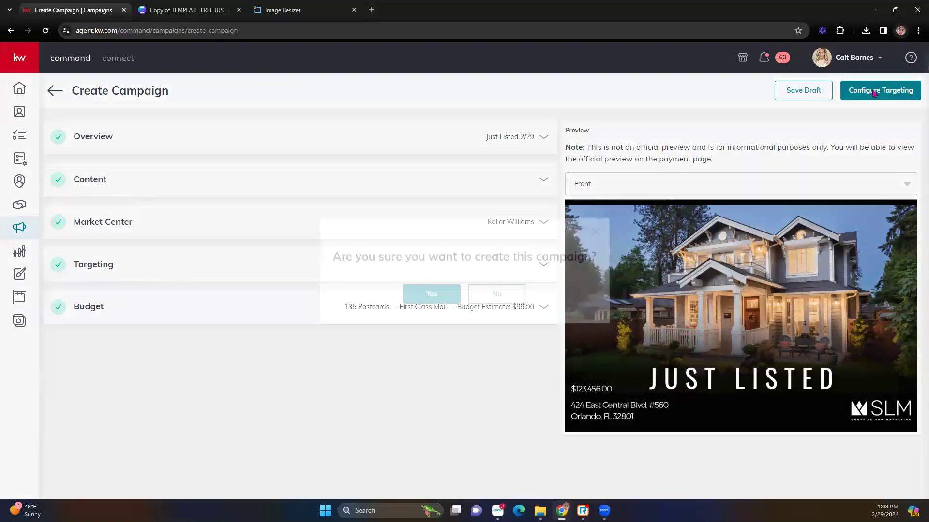
click(448, 293)
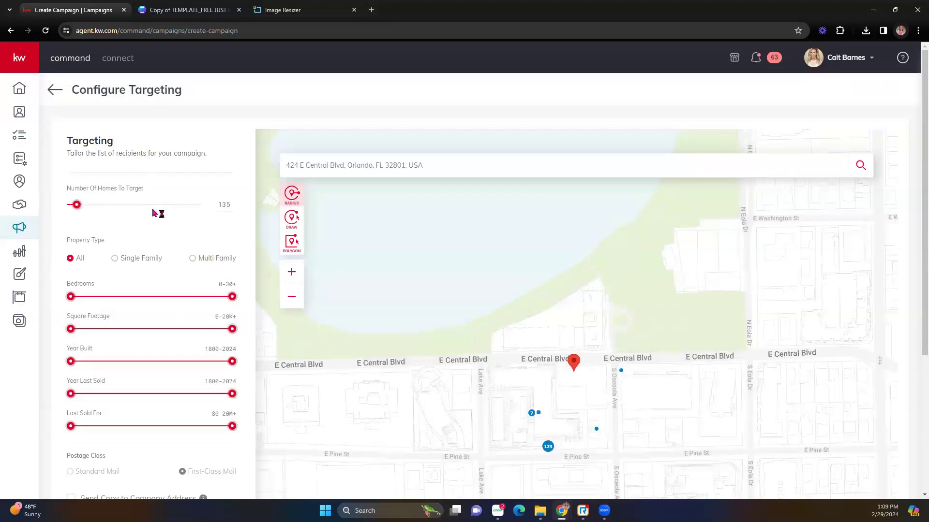
- Limit targeting to Multi Family homes and zoom the map to the blocks south of the pin
scroll(152, 211, down, 1)
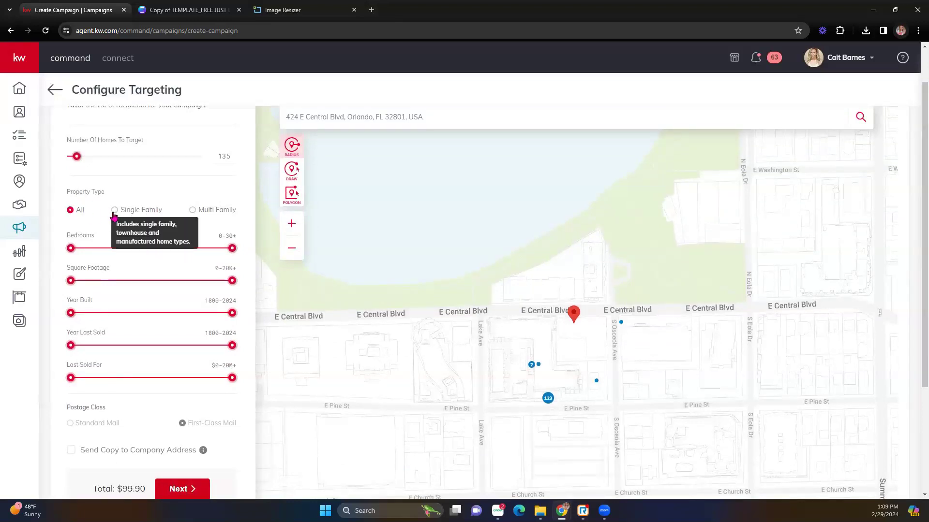
click(192, 211)
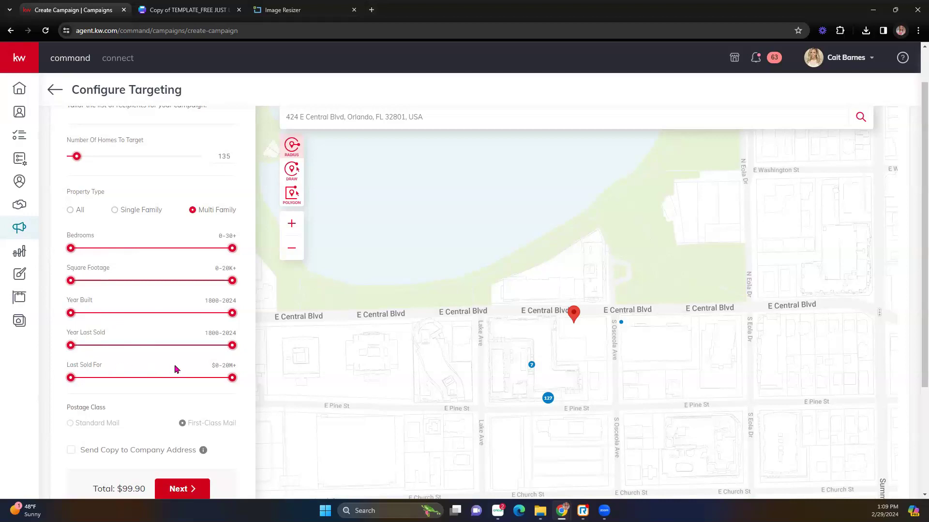
scroll(490, 279, down, 2)
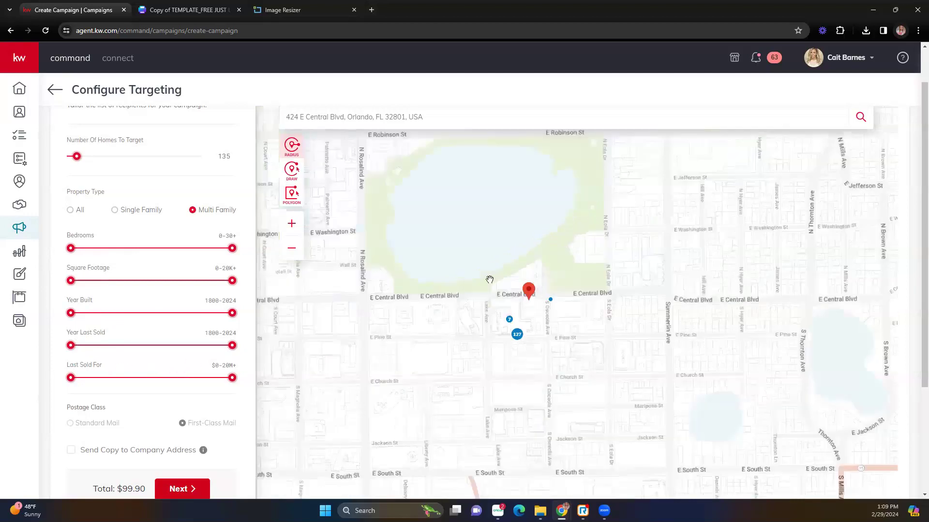
scroll(489, 280, down, 2)
scroll(490, 280, up, 3)
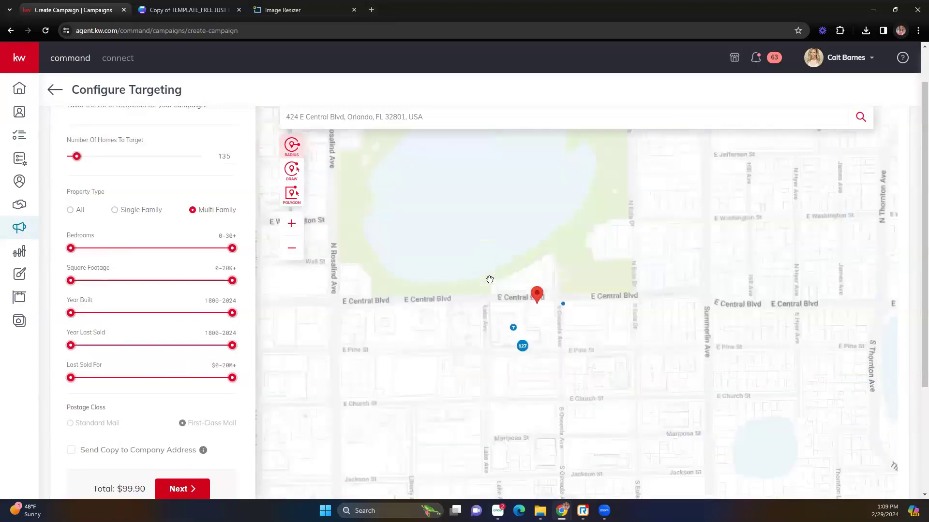
drag(624, 375, 612, 236)
- Inspect the nearby 127-unit, 7-unit and S Osceola Ave buildings' details
click(535, 260)
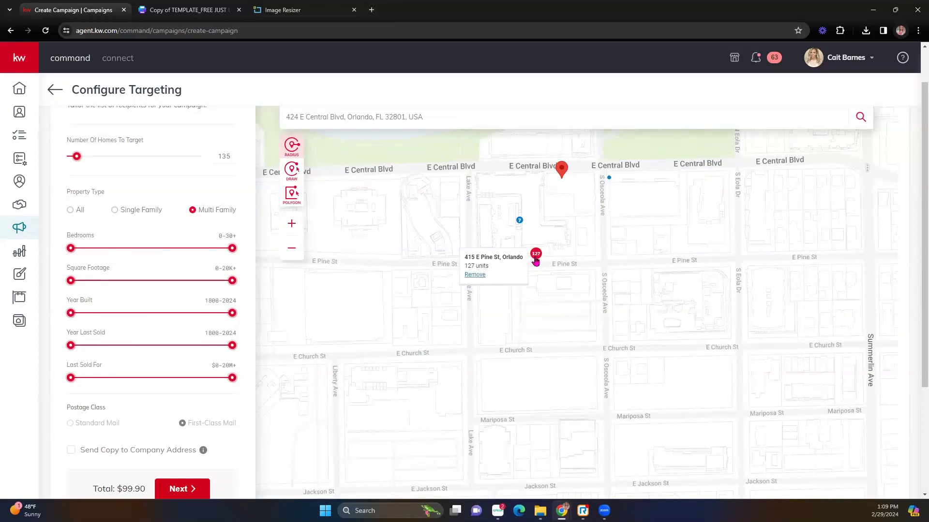
click(483, 274)
click(519, 221)
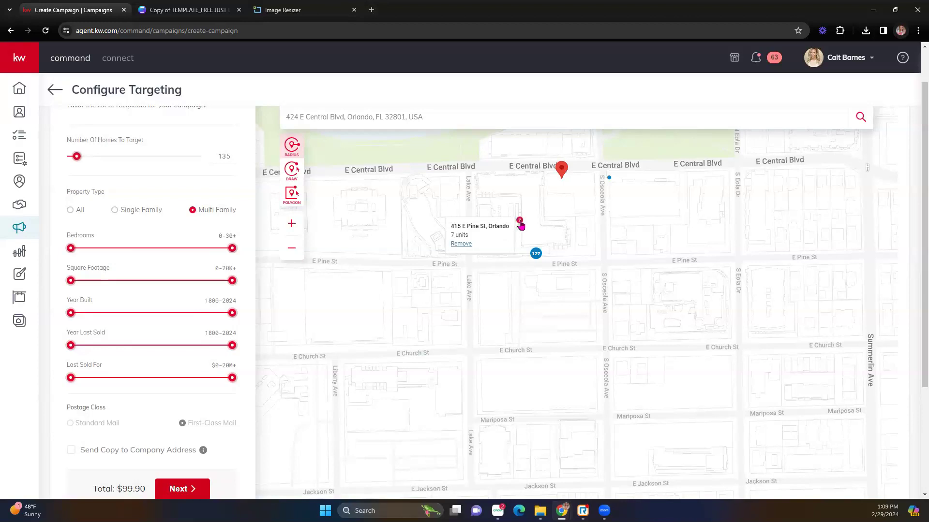
click(536, 254)
click(610, 178)
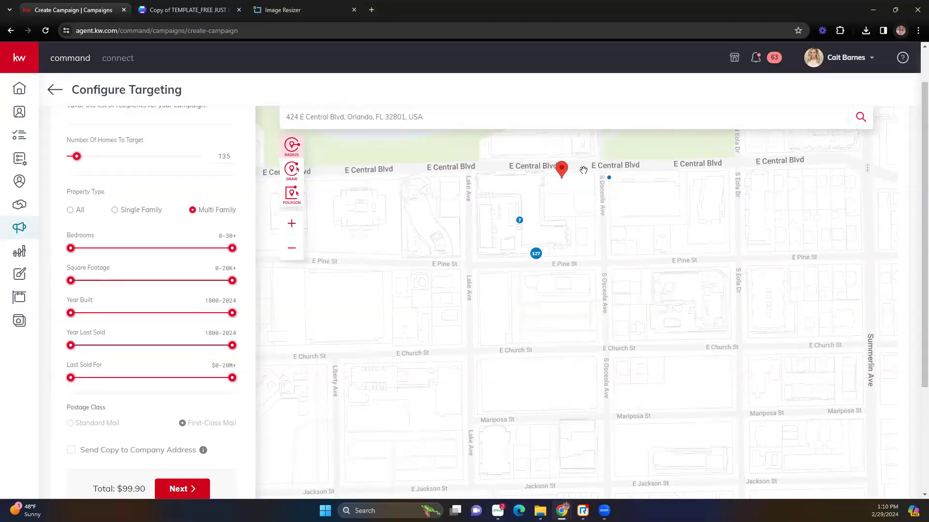
- Raise the number of targeted homes to 1260 and view the 166-unit building's details
drag(78, 156, 127, 156)
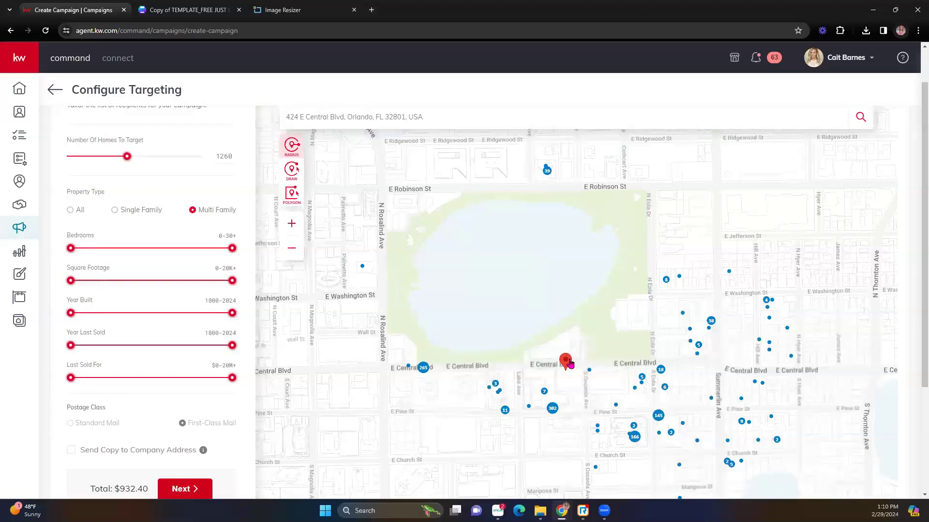
mouse_move(627, 443)
mouse_move(636, 384)
click(634, 439)
- Remove the 302-unit building from the mailing, then restore it
mouse_move(552, 412)
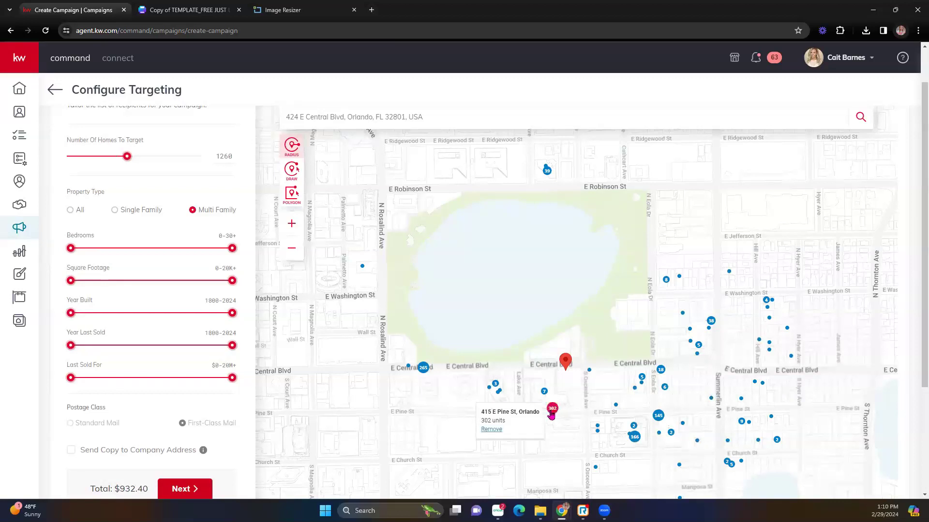
click(494, 430)
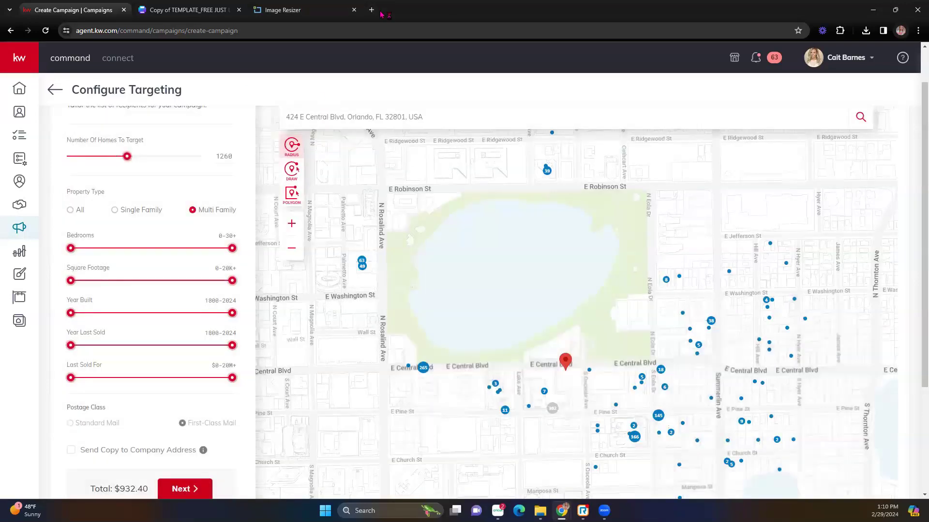
click(552, 409)
click(491, 429)
- Send a copy to the company address and lower the homes slider, bringing the total to $59.94
scroll(79, 438, down, 1)
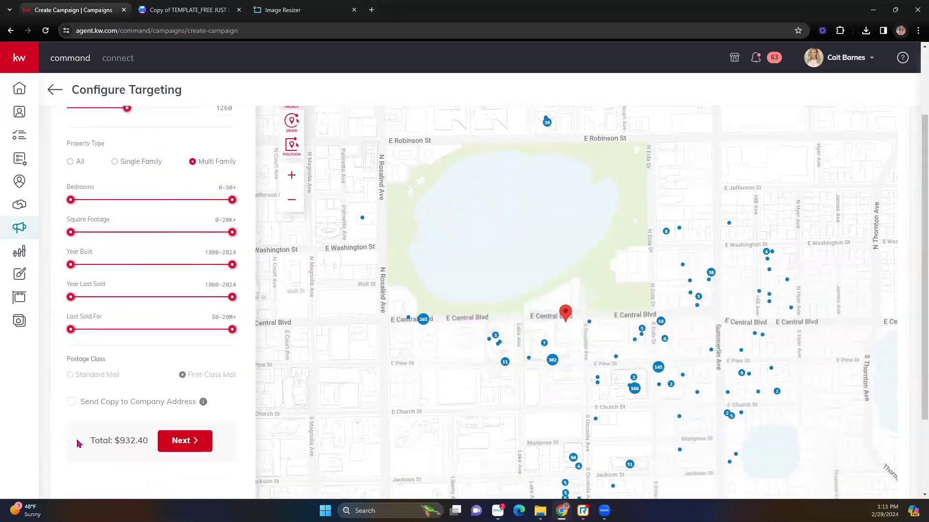
click(71, 402)
scroll(178, 360, up, 2)
scroll(174, 370, down, 3)
scroll(135, 387, up, 3)
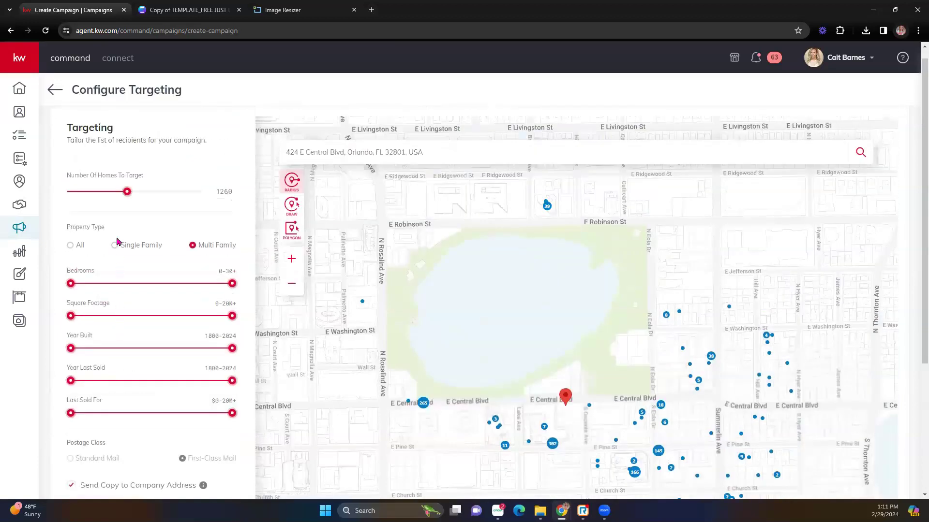
drag(128, 205, 75, 215)
scroll(234, 381, down, 1)
scroll(204, 413, down, 4)
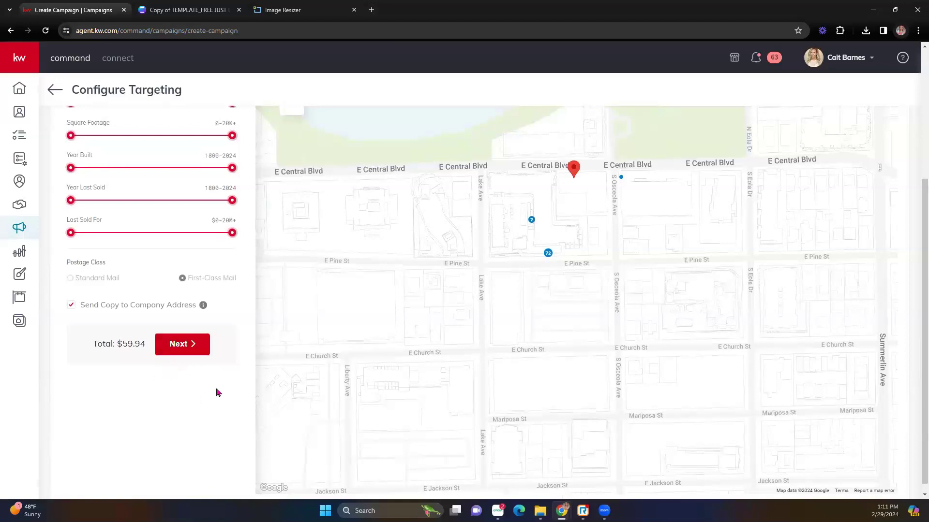
- Continue to Preview & Payment and open the larger PDF preview of the postcard
click(182, 349)
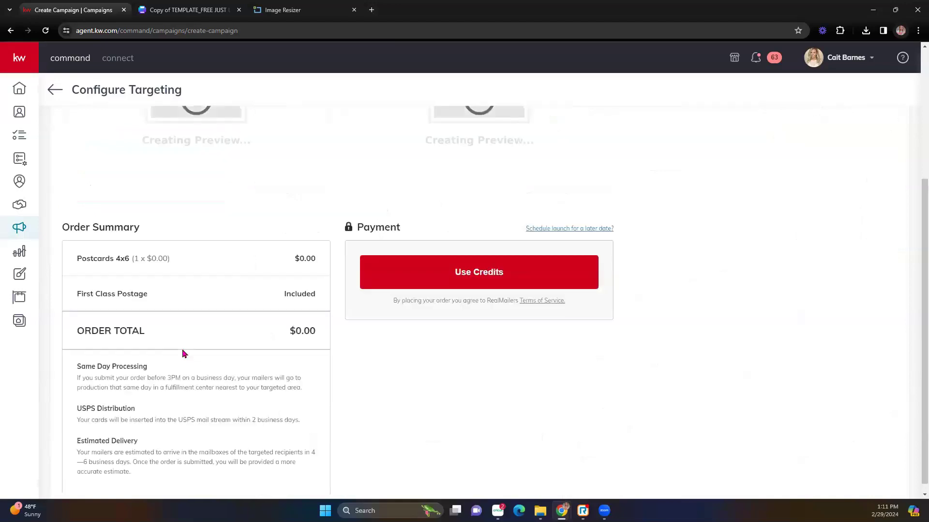
scroll(596, 346, up, 4)
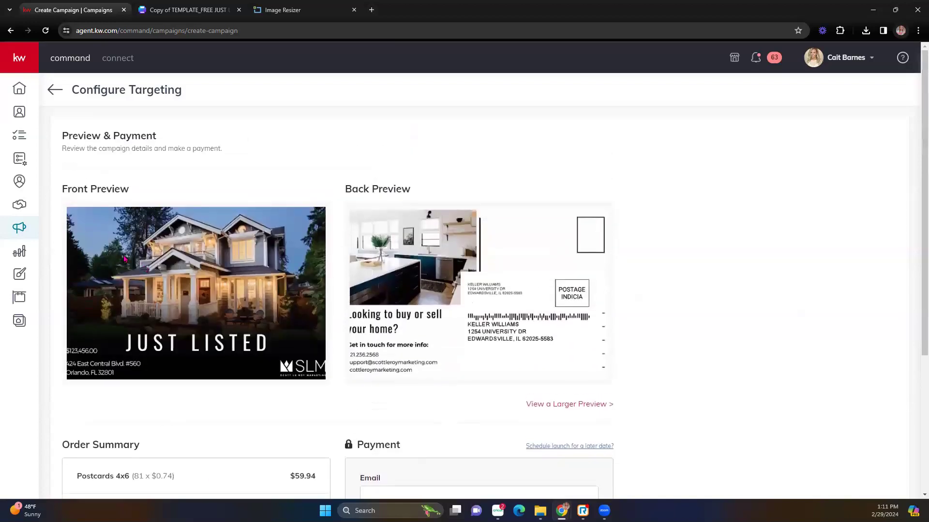
click(587, 405)
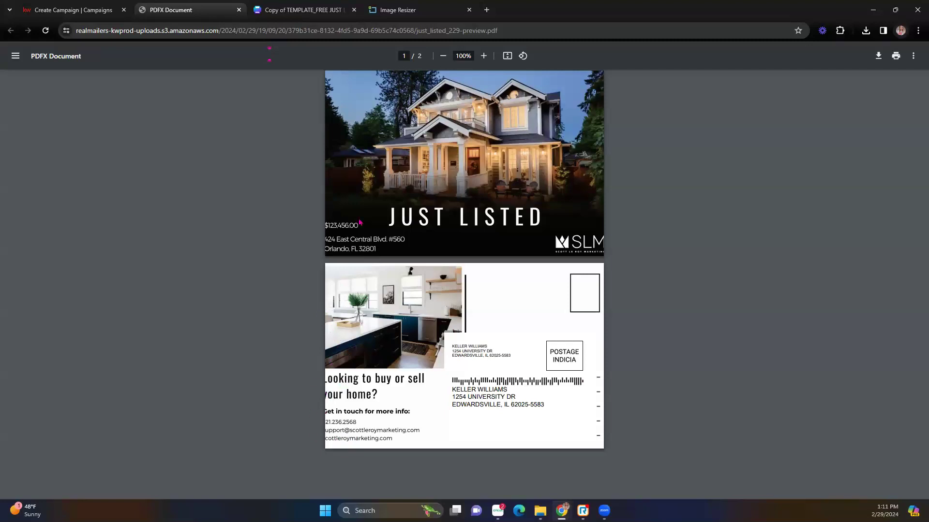
click(86, 18)
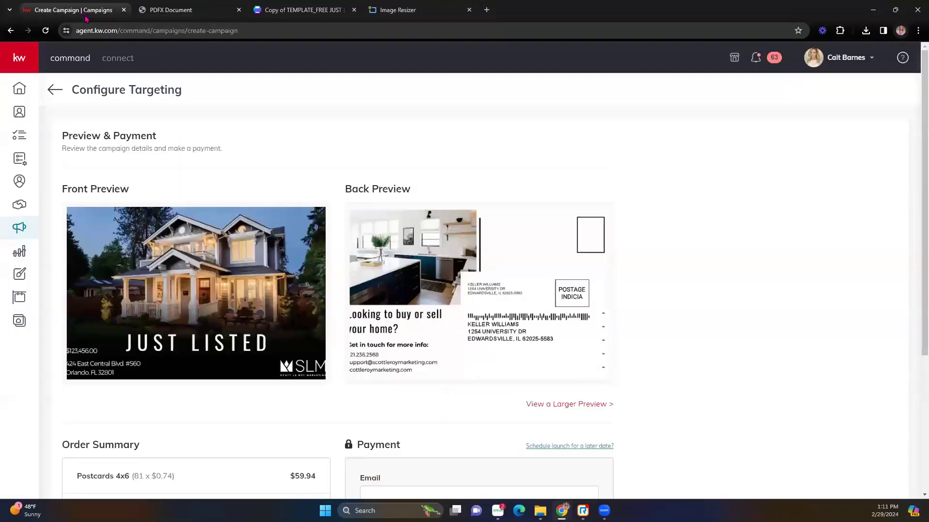
scroll(295, 312, down, 2)
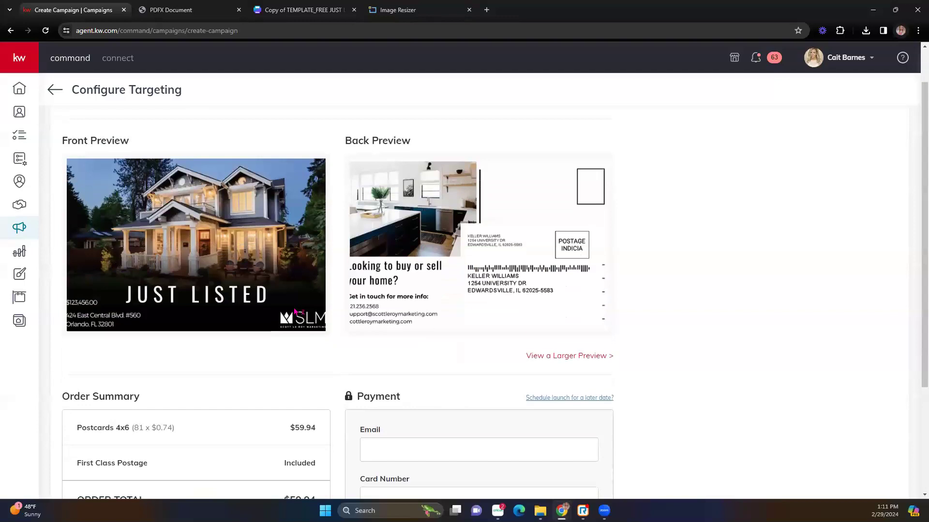
scroll(295, 312, up, 2)
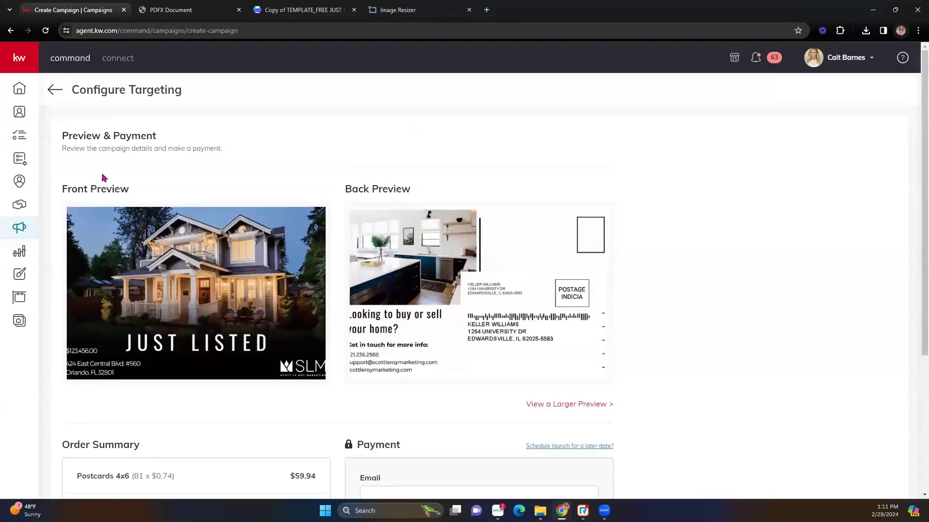
scroll(277, 343, down, 3)
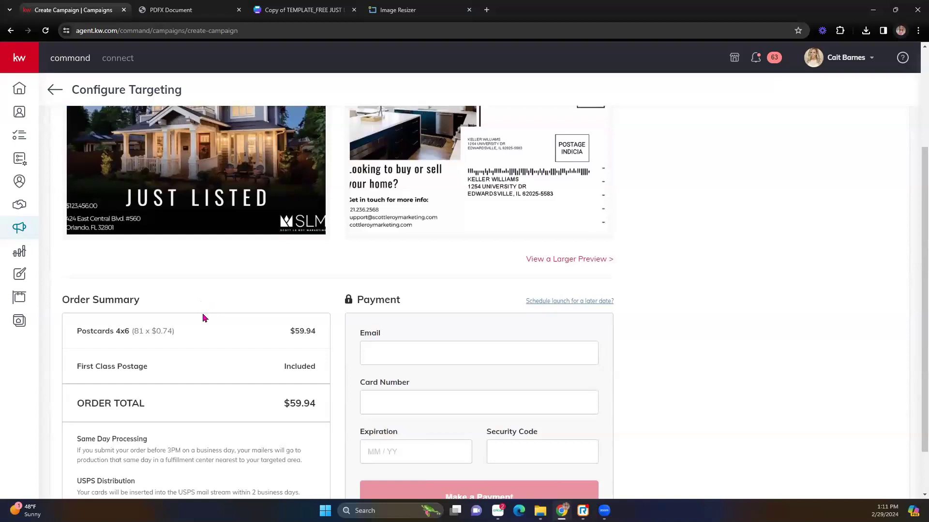
scroll(203, 318, down, 1)
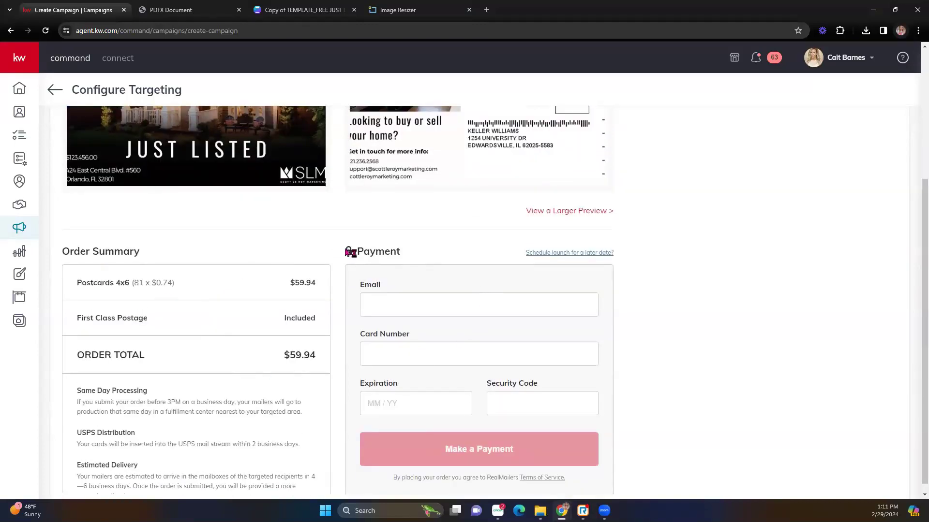
scroll(353, 254, up, 3)
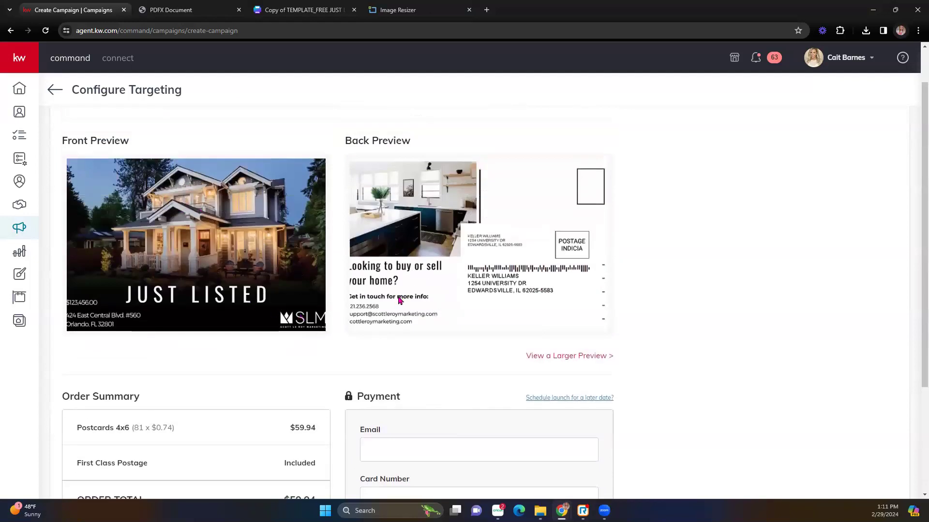
scroll(400, 300, down, 2)
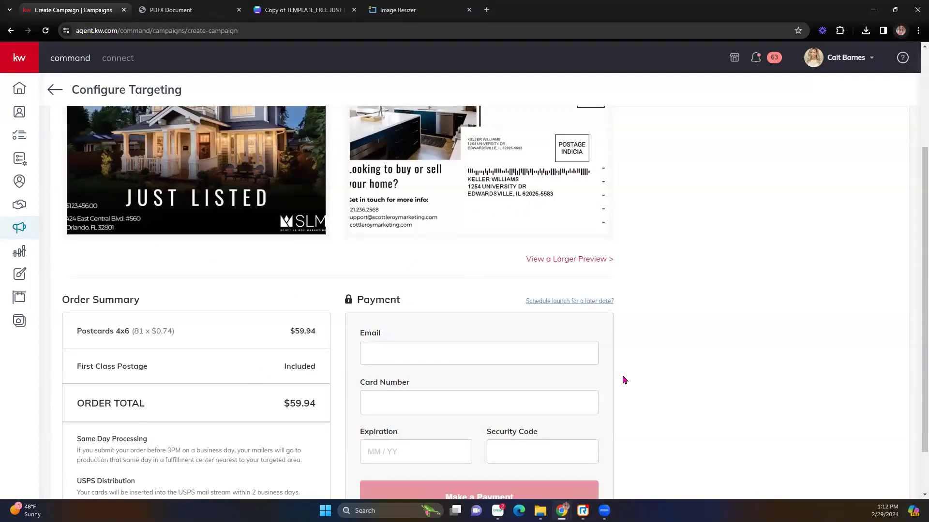
scroll(527, 399, down, 1)
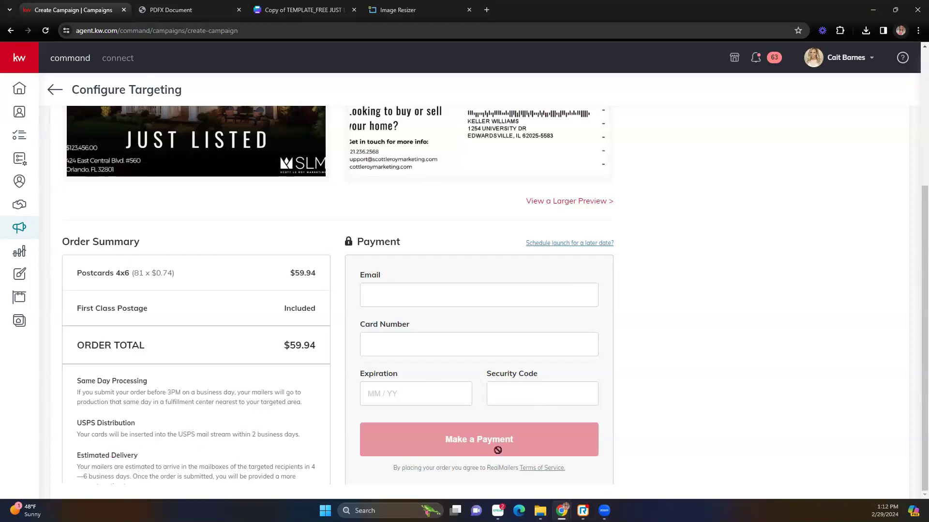
scroll(230, 344, up, 2)
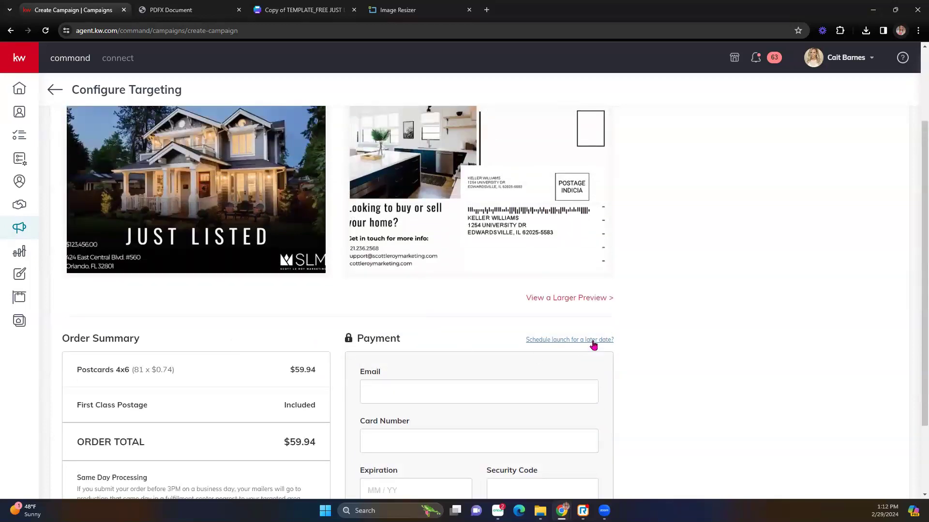
drag(68, 477, 190, 481)
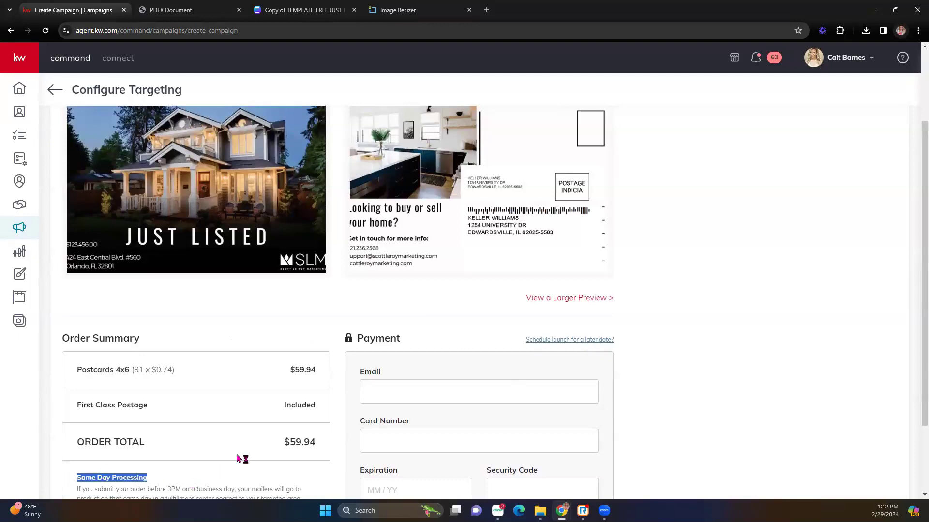
scroll(242, 459, down, 2)
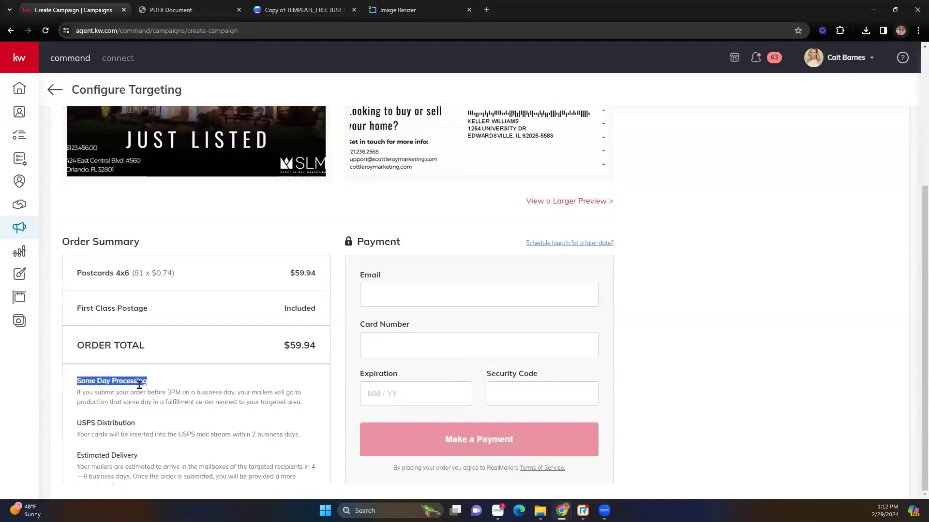
scroll(202, 429, up, 4)
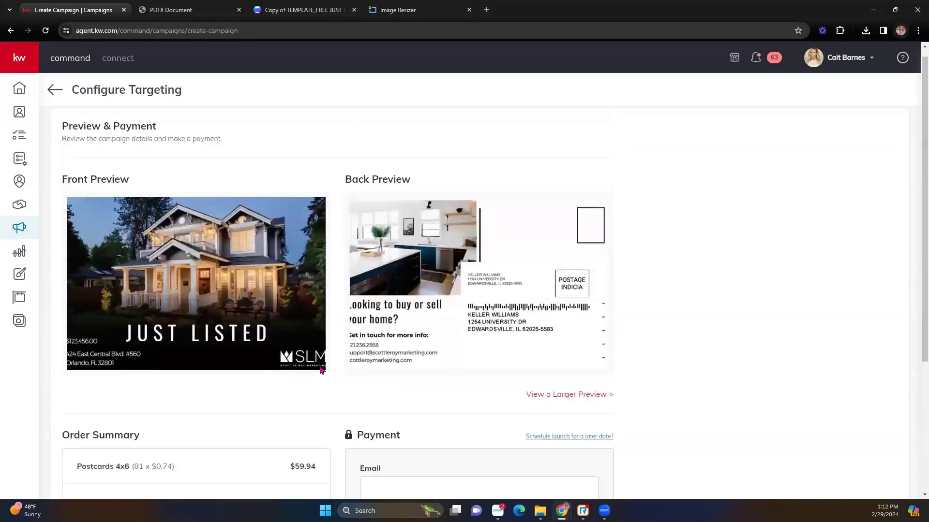
scroll(318, 375, down, 4)
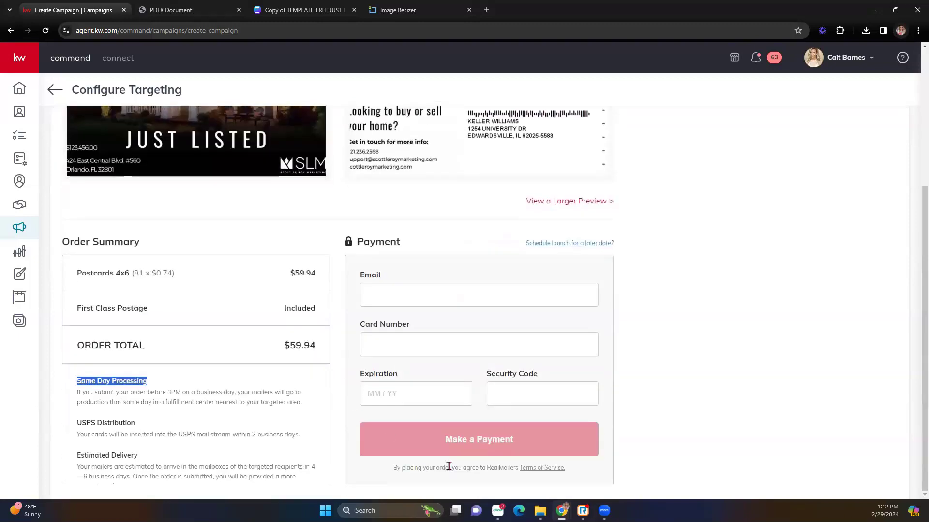
scroll(103, 420, up, 4)
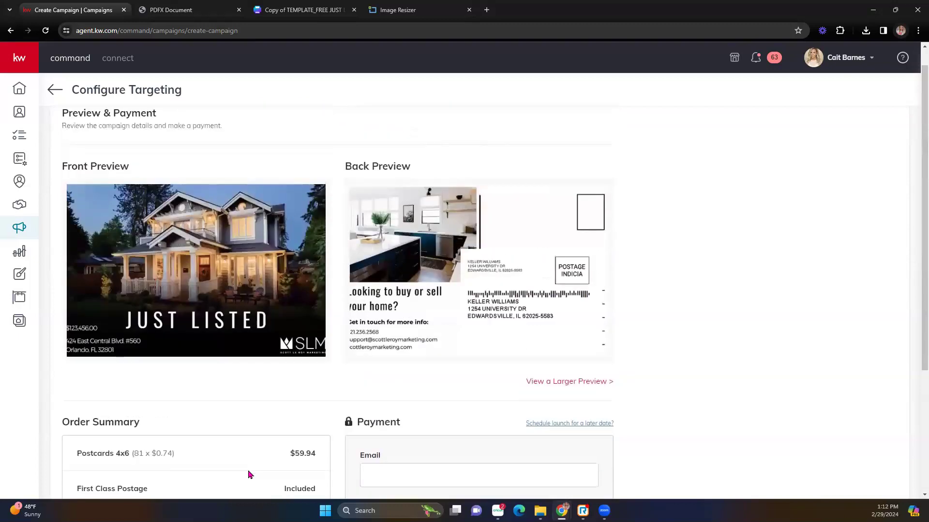